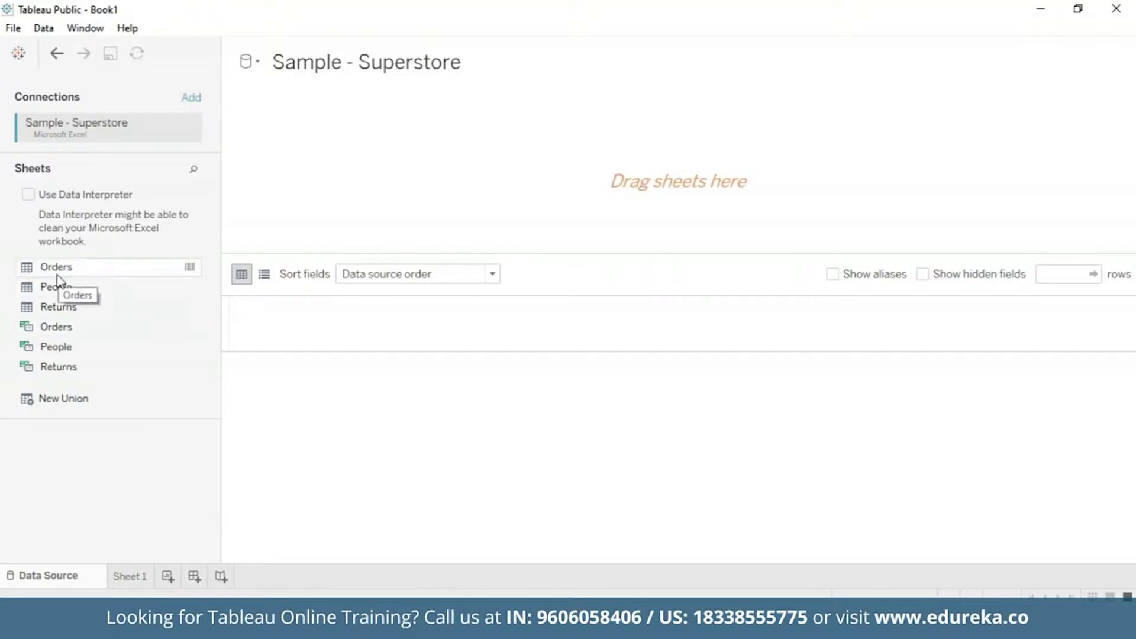
- Add the Orders and Returns tables to the data source canvas
{"action": "left_click_drag", "start_coordinate": [58, 275], "coordinate": [591, 148]}
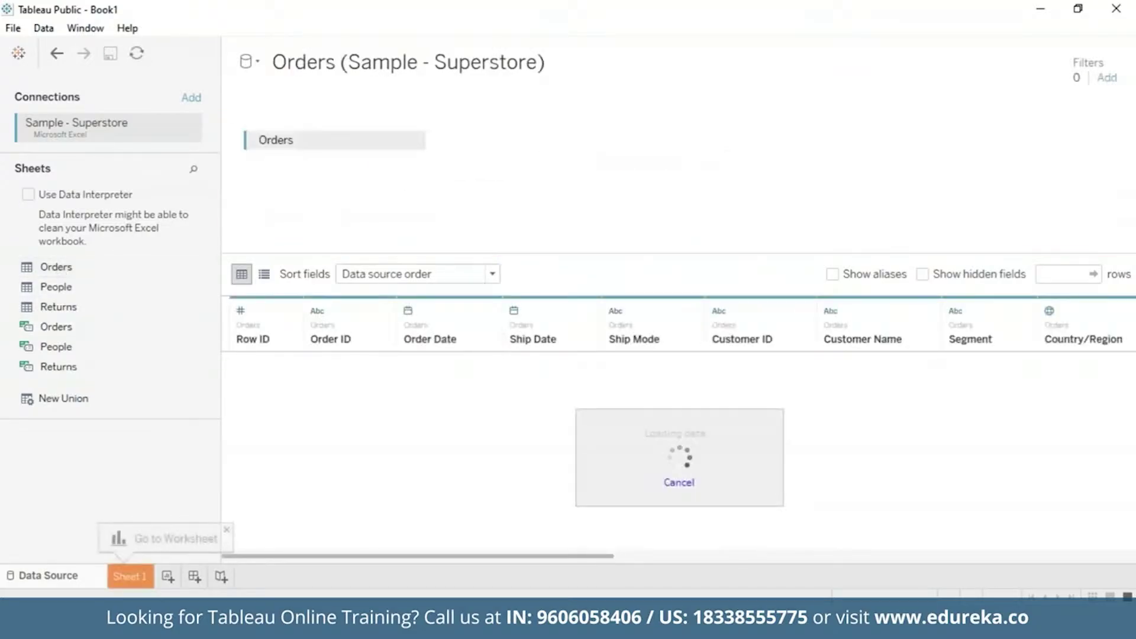
{"action": "left_click_drag", "start_coordinate": [56, 307], "coordinate": [267, 125]}
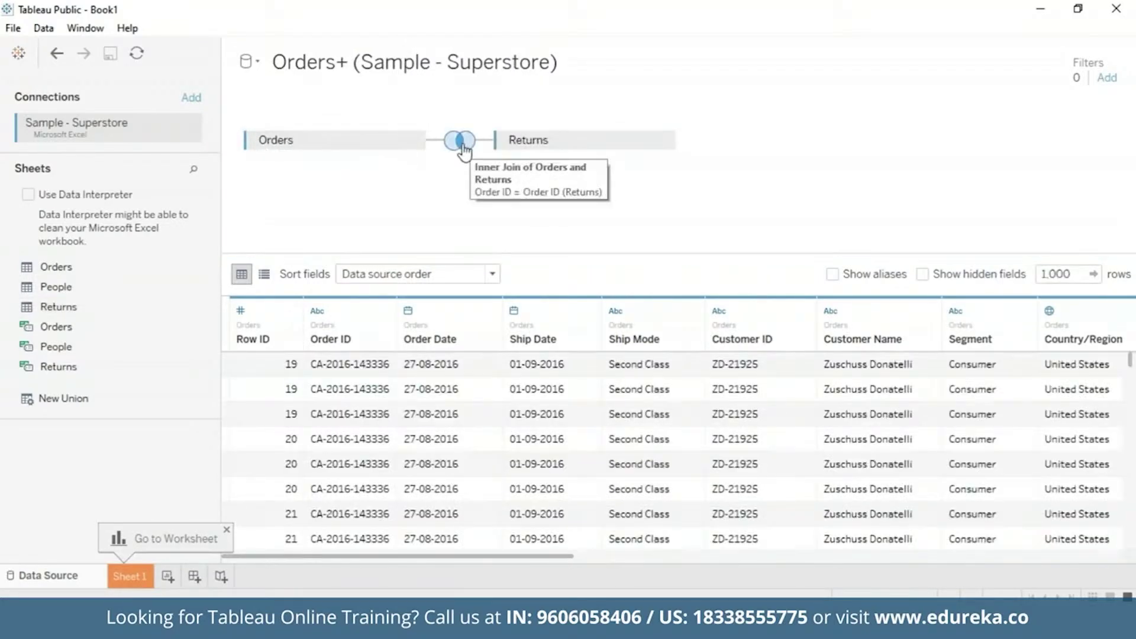
- Change the Orders–Returns join to a Left join, then go to Sheet 1
{"action": "left_click", "coordinate": [462, 142]}
{"action": "left_click", "coordinate": [437, 212]}
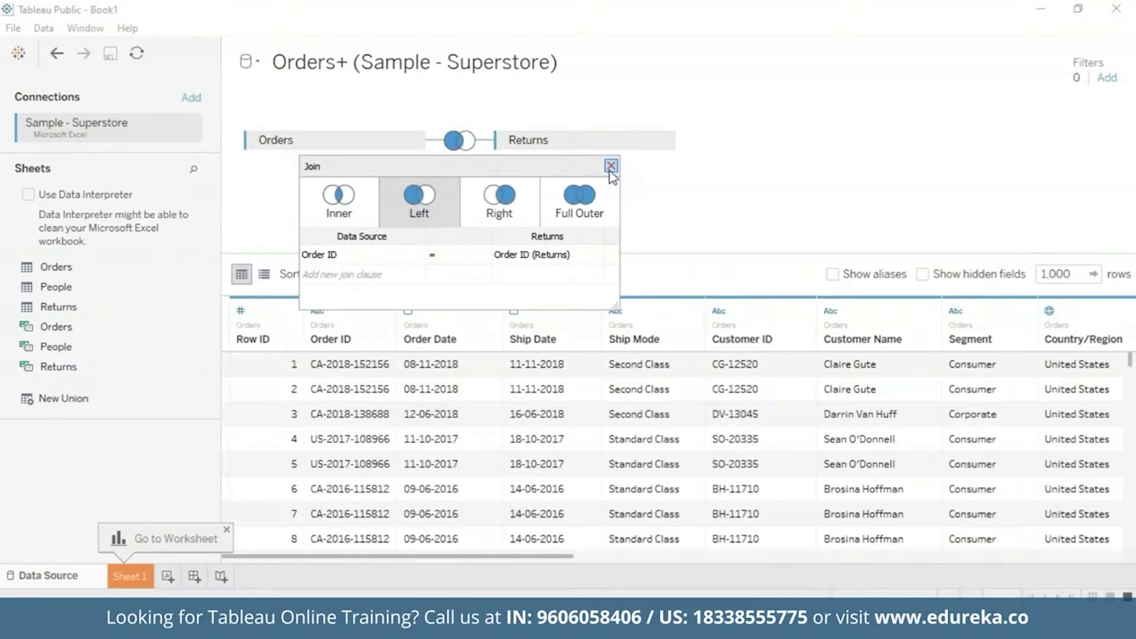
{"action": "left_click", "coordinate": [611, 167]}
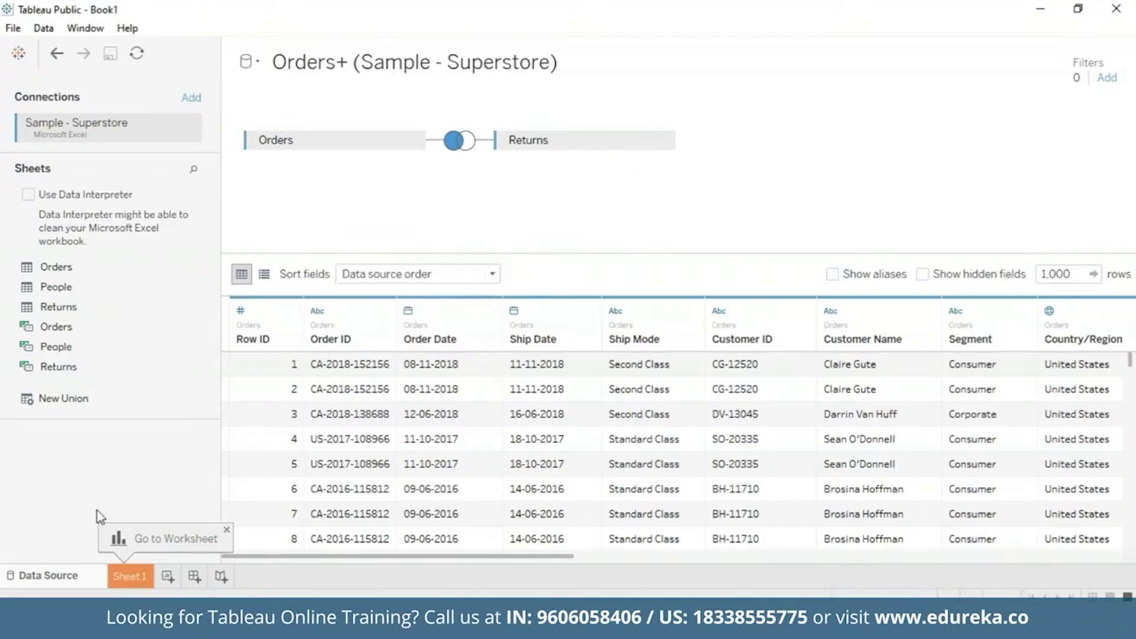
{"action": "left_click", "coordinate": [129, 577]}
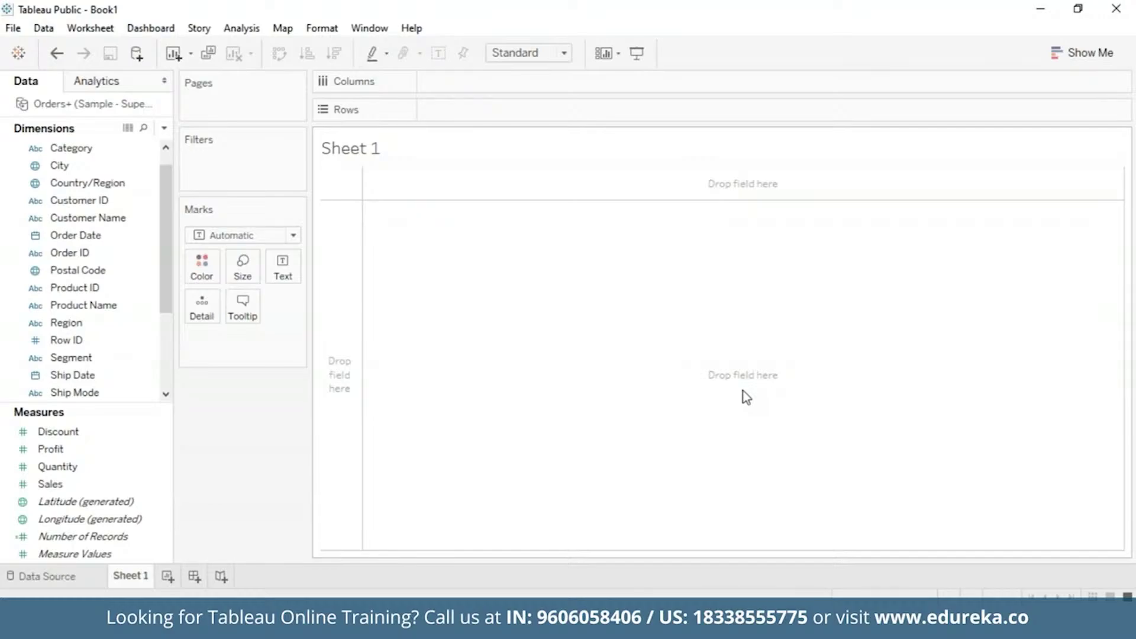
- Create a new calculated field from the Analysis menu
{"action": "left_click", "coordinate": [241, 29]}
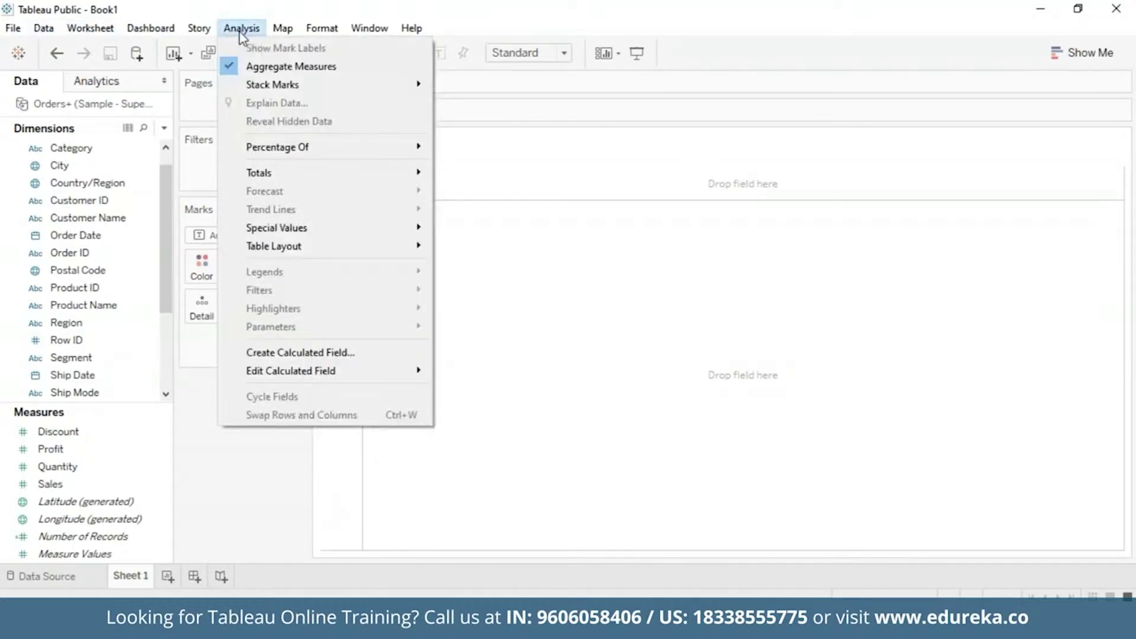
{"action": "left_click", "coordinate": [284, 354]}
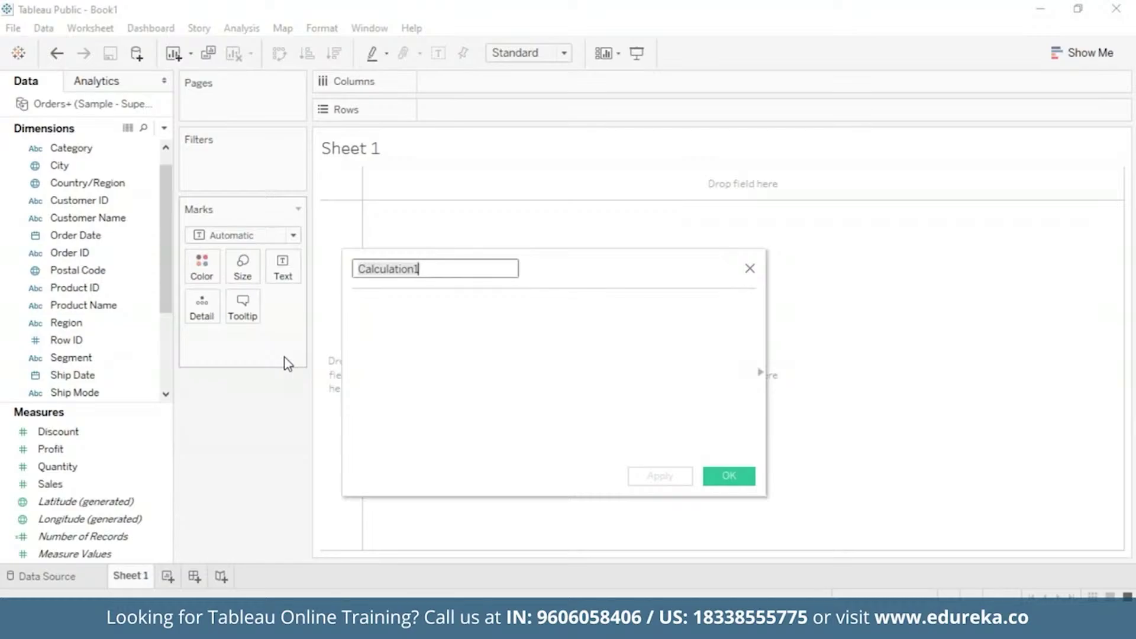
- Name the calculation 'Returns' with formula COUNT([Returned] = "Yes"), apply it and close
{"action": "key", "text": "BackSpace"}
{"action": "type", "text": "Re"}
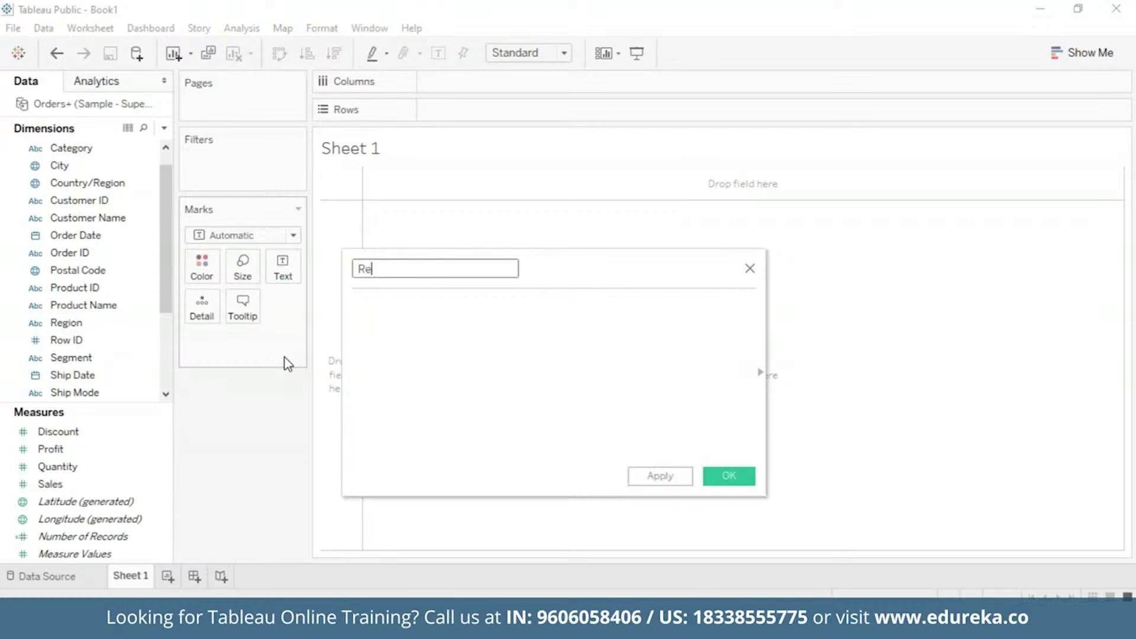
{"action": "type", "text": "turns"}
{"action": "left_click", "coordinate": [433, 343]}
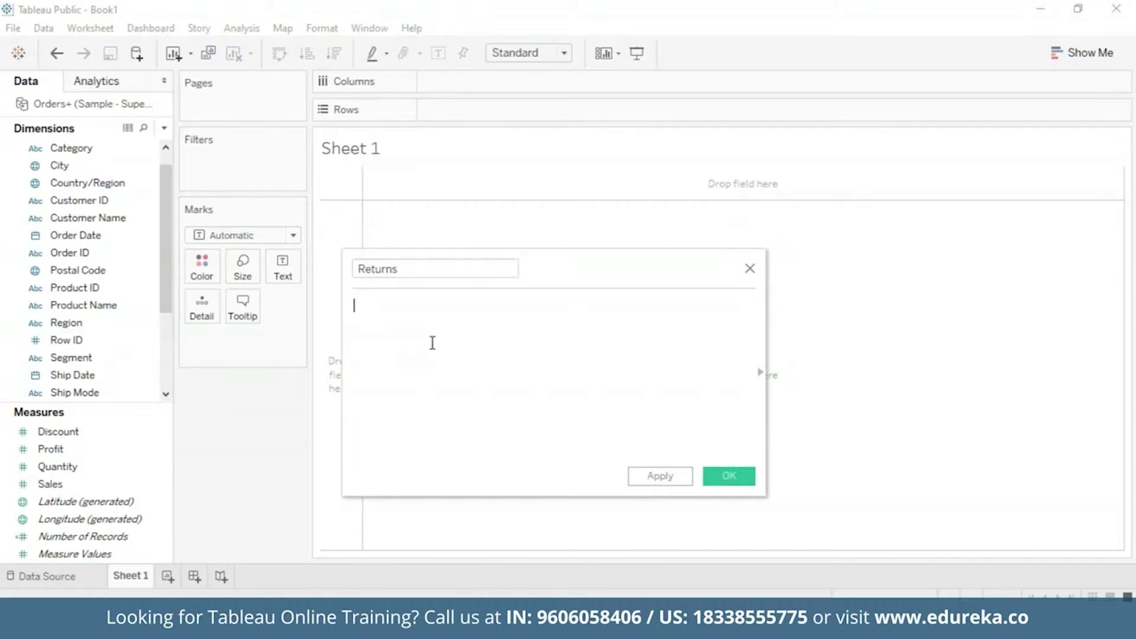
{"action": "type", "text": "Cou"}
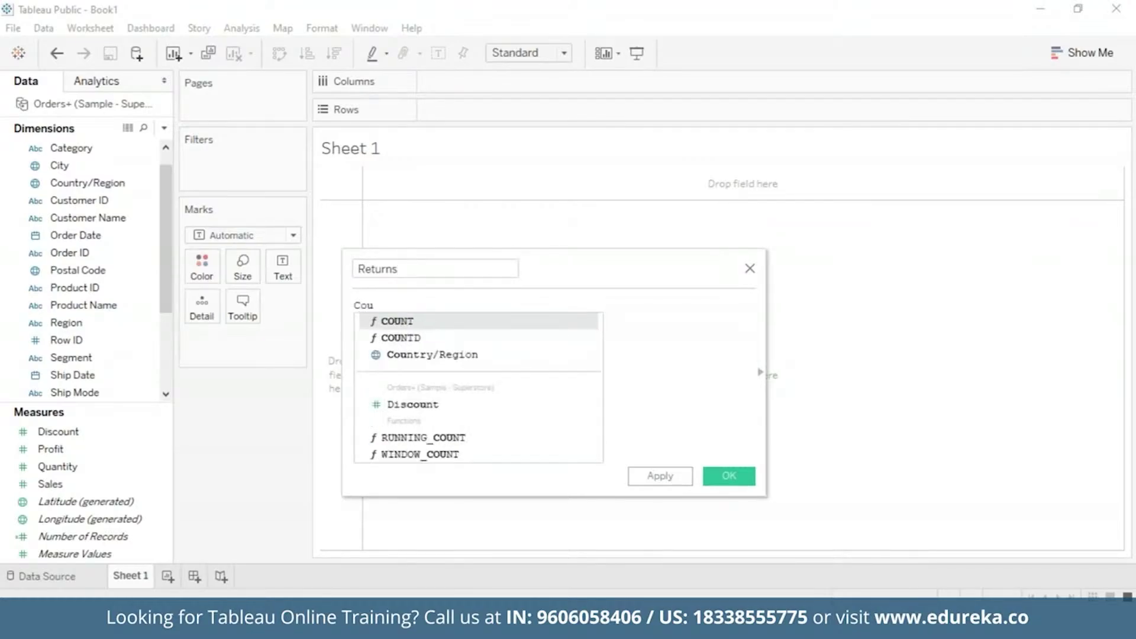
{"action": "left_click", "coordinate": [422, 322]}
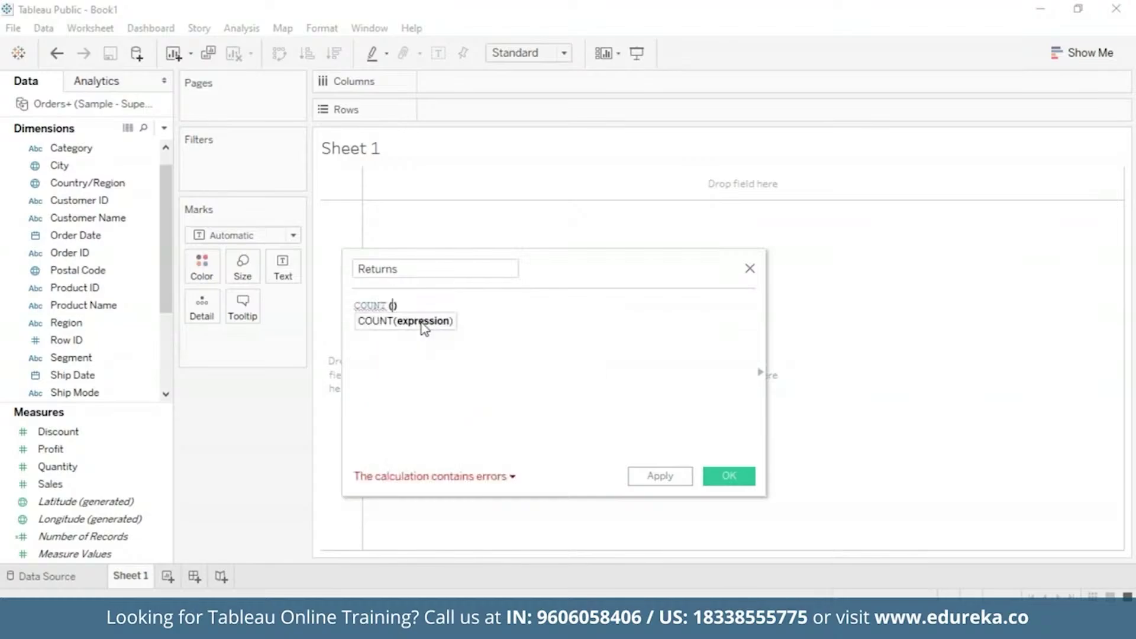
{"action": "type", "text": "retu"}
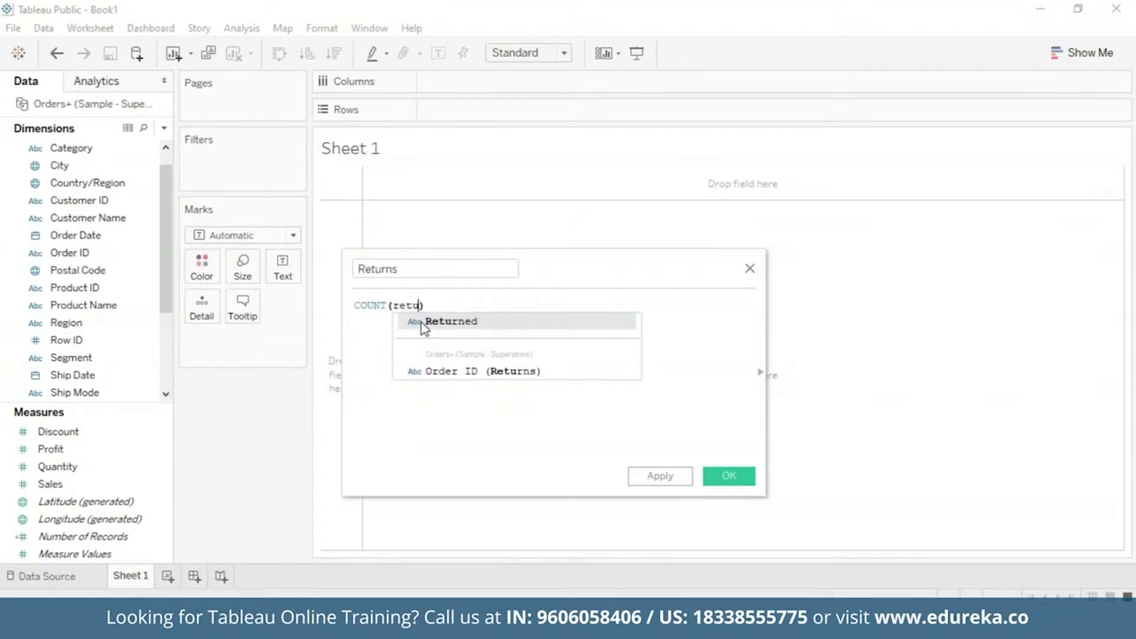
{"action": "key", "text": "Return"}
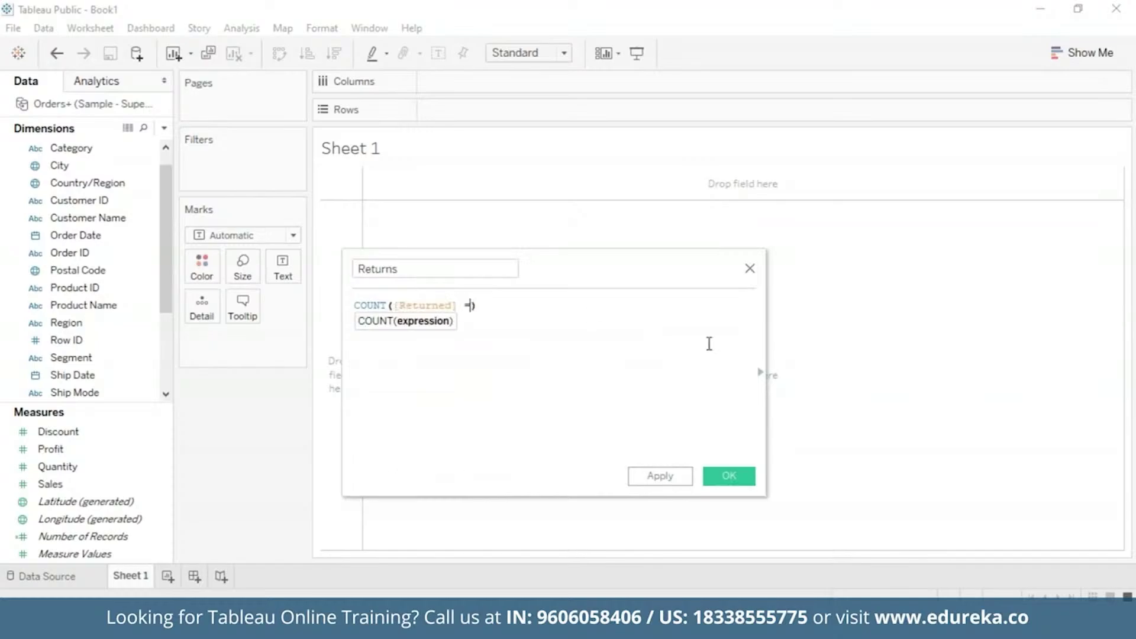
{"action": "type", "text": "= \"\"Yes"}
{"action": "left_click", "coordinate": [537, 305]}
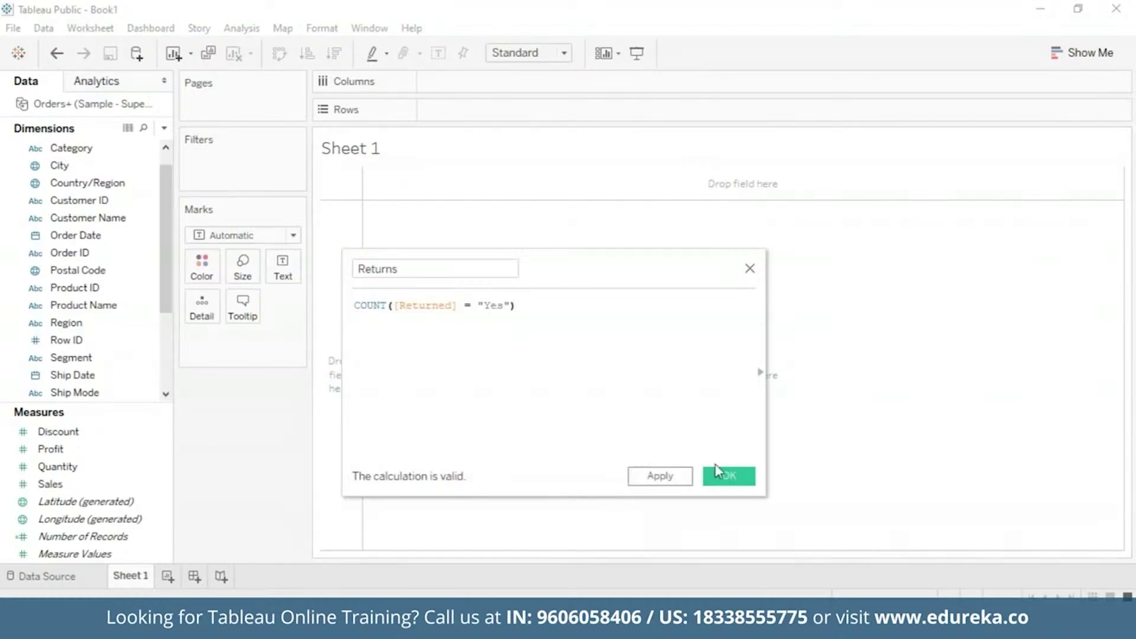
{"action": "left_click", "coordinate": [678, 477]}
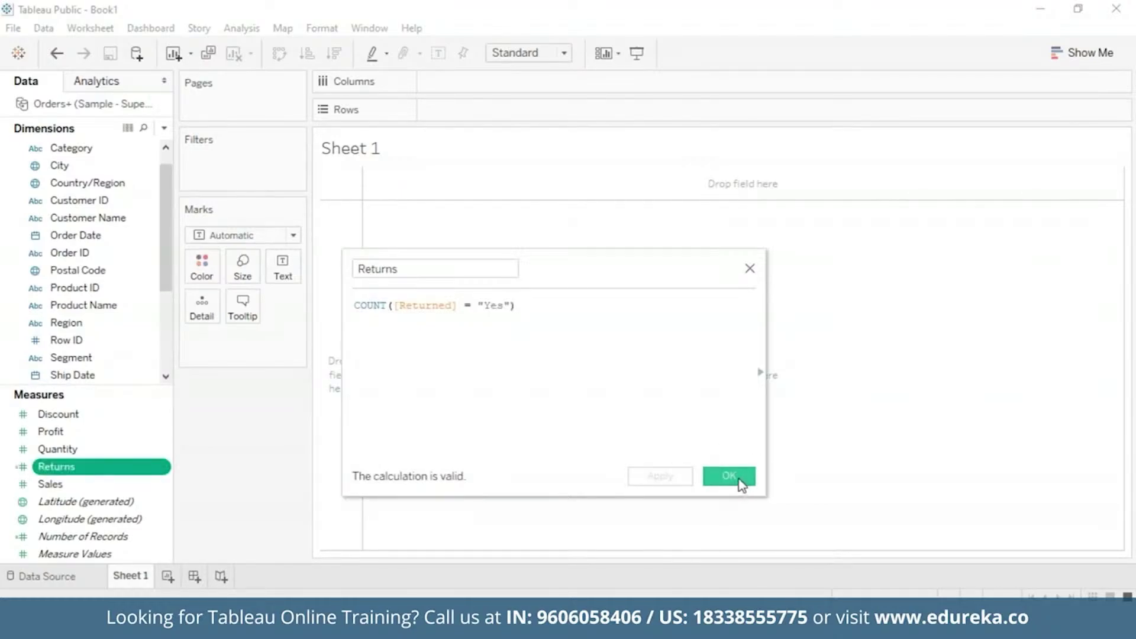
{"action": "left_click", "coordinate": [730, 476]}
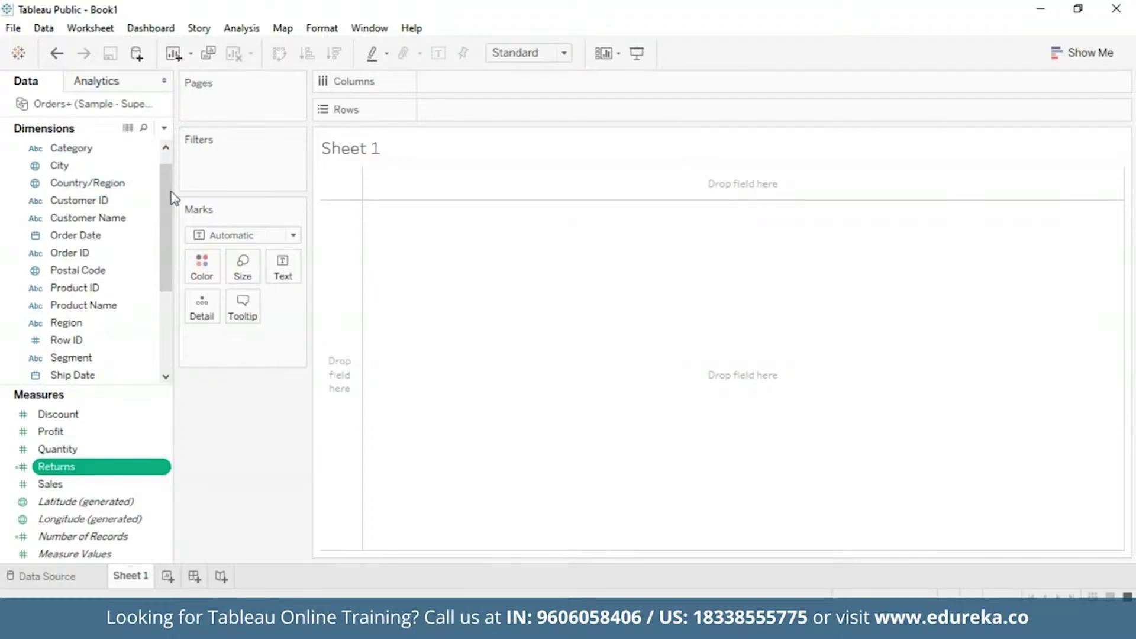
- Put Sub-Category on Columns and Returns on Rows, sorted descending by Returns
{"action": "left_click_drag", "start_coordinate": [170, 196], "coordinate": [172, 246]}
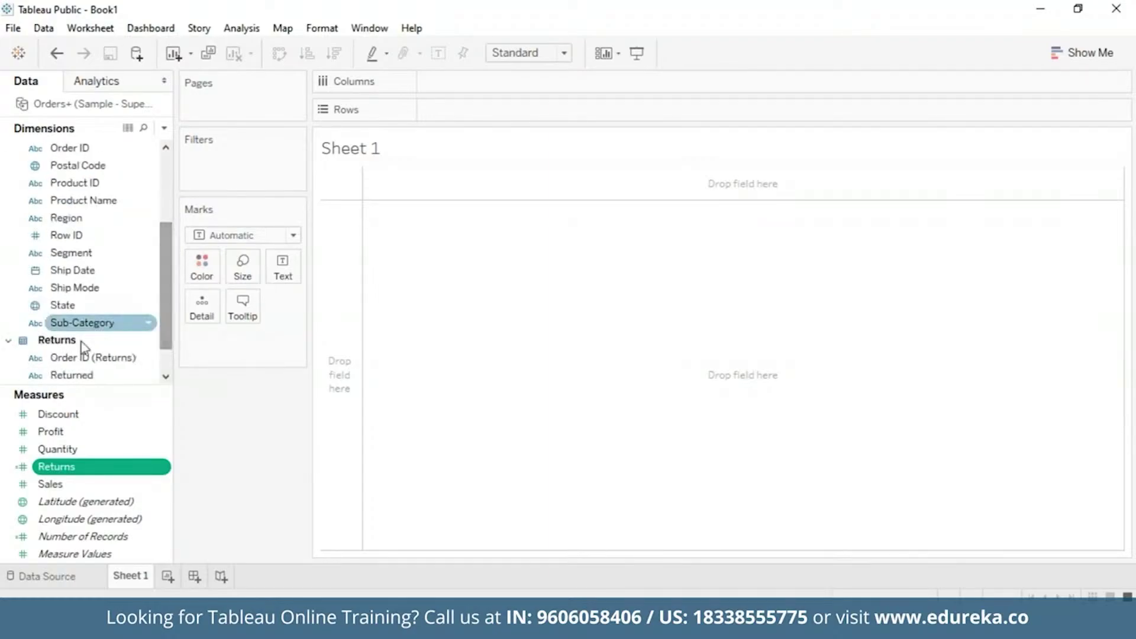
{"action": "left_click_drag", "start_coordinate": [94, 324], "coordinate": [499, 82]}
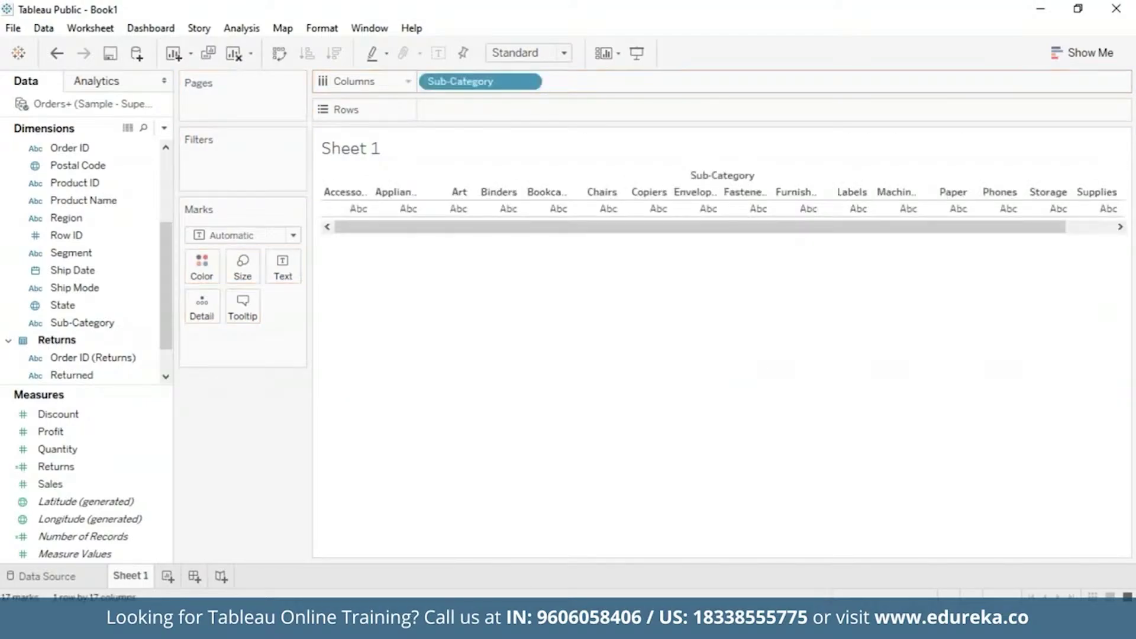
{"action": "mouse_move", "coordinate": [97, 466]}
{"action": "left_mouse_down"}
{"action": "mouse_move", "coordinate": [573, 145]}
{"action": "mouse_move", "coordinate": [495, 122]}
{"action": "mouse_move", "coordinate": [499, 112]}
{"action": "mouse_move", "coordinate": [426, 109]}
{"action": "left_mouse_up"}
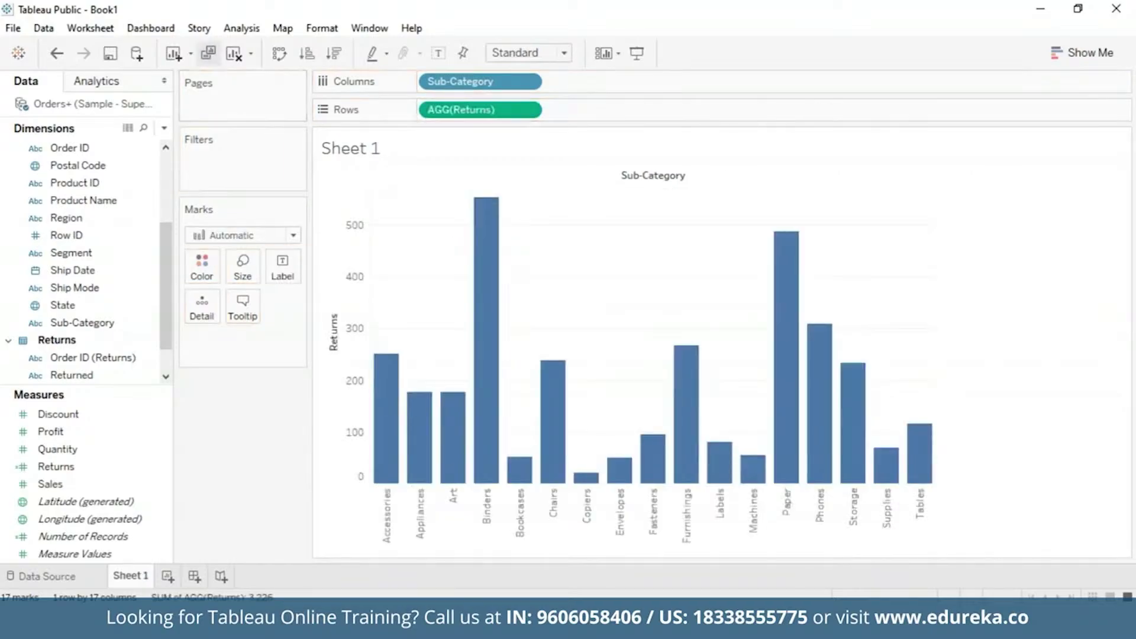
{"action": "left_click", "coordinate": [342, 58]}
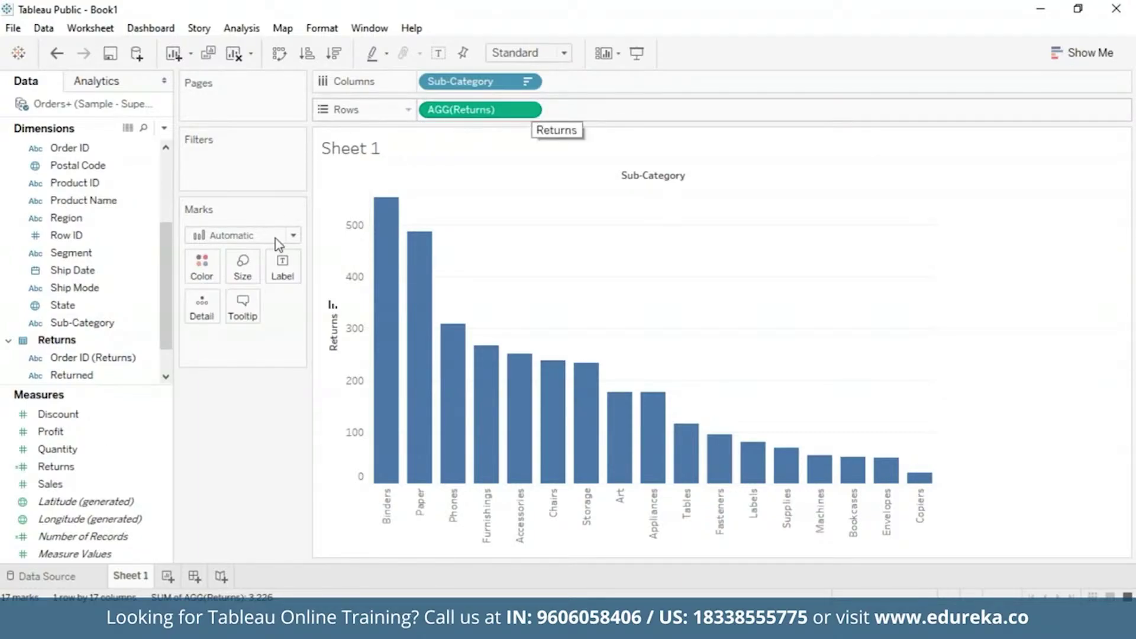
- Add a second Returns measure to Rows and make it a dual axis
{"action": "left_click_drag", "start_coordinate": [83, 468], "coordinate": [591, 111]}
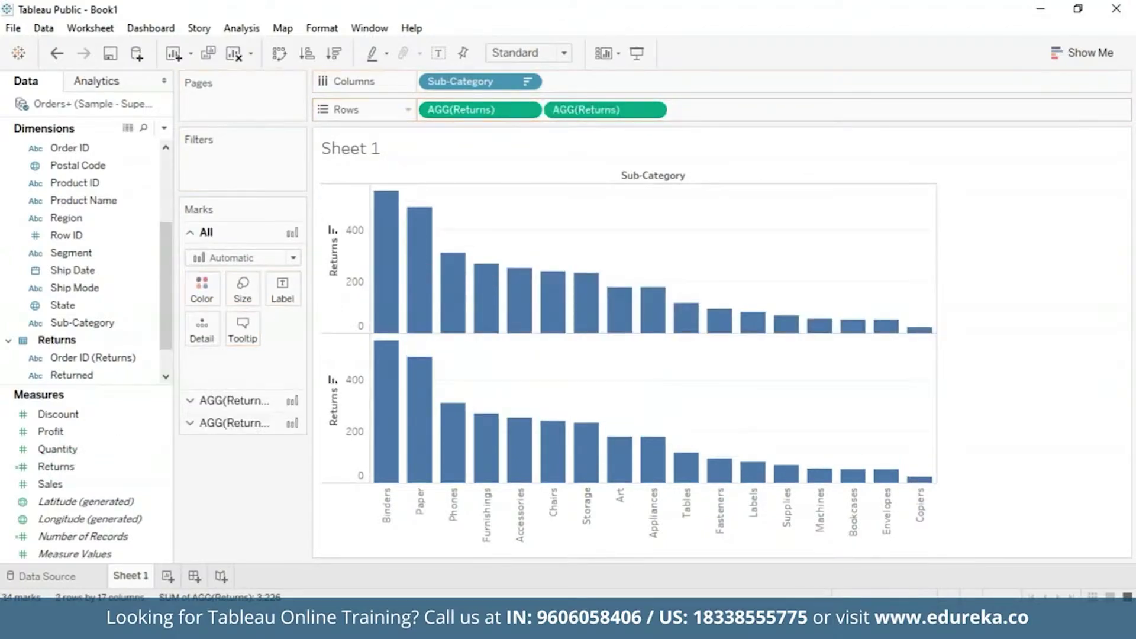
{"action": "left_click", "coordinate": [652, 112]}
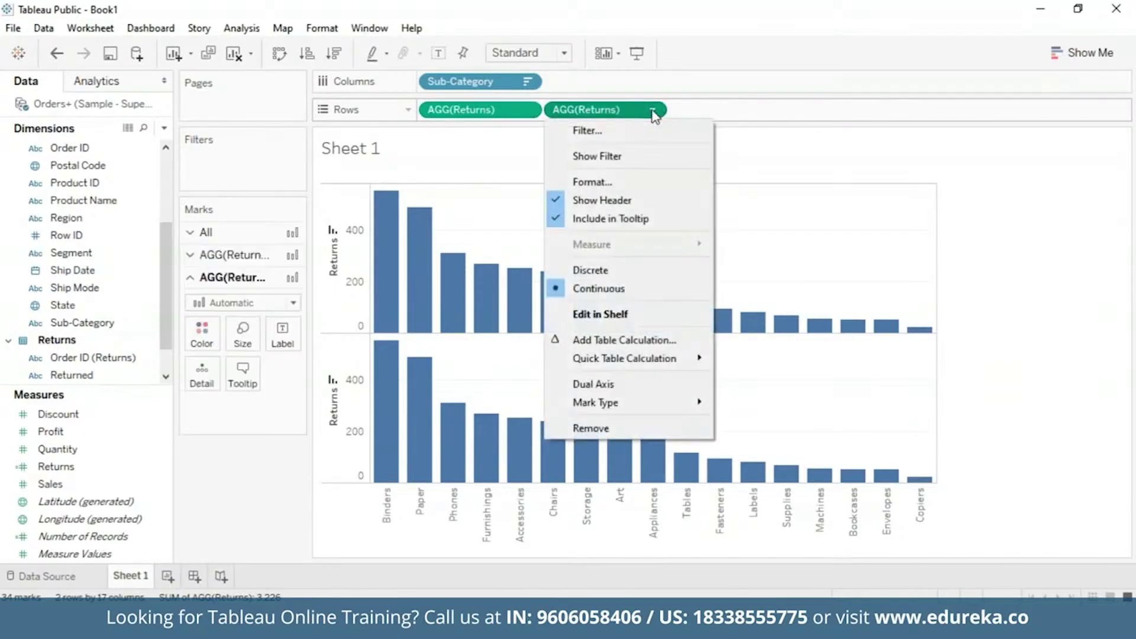
{"action": "left_click", "coordinate": [627, 384]}
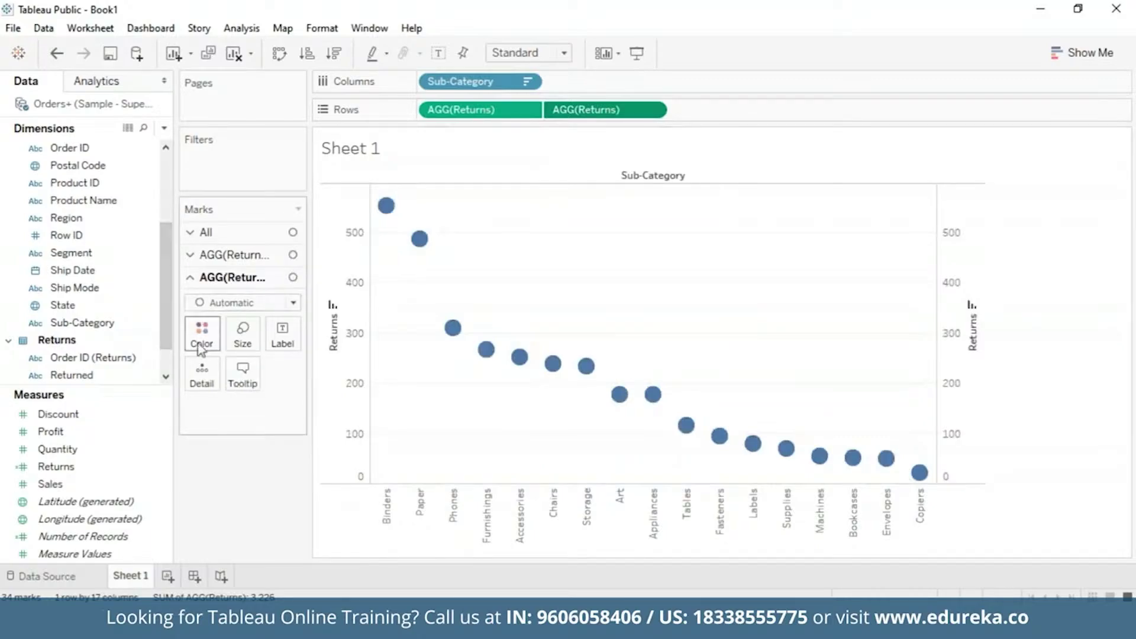
- Set the first AGG(Returns) layer's mark type to Bar
{"action": "left_click", "coordinate": [194, 255]}
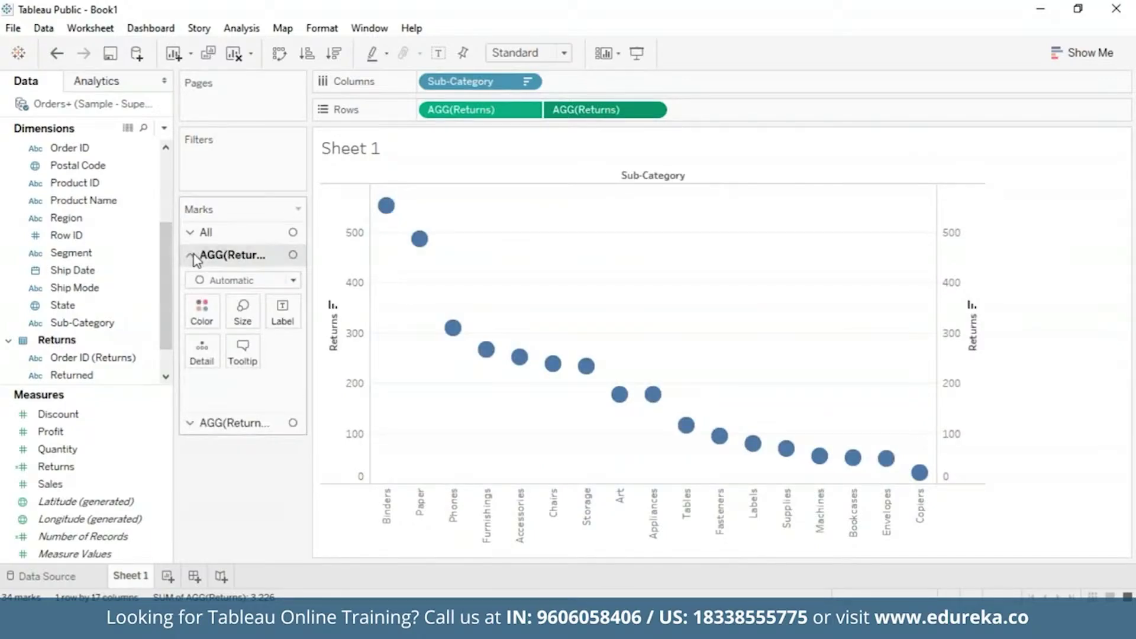
{"action": "left_click", "coordinate": [288, 280]}
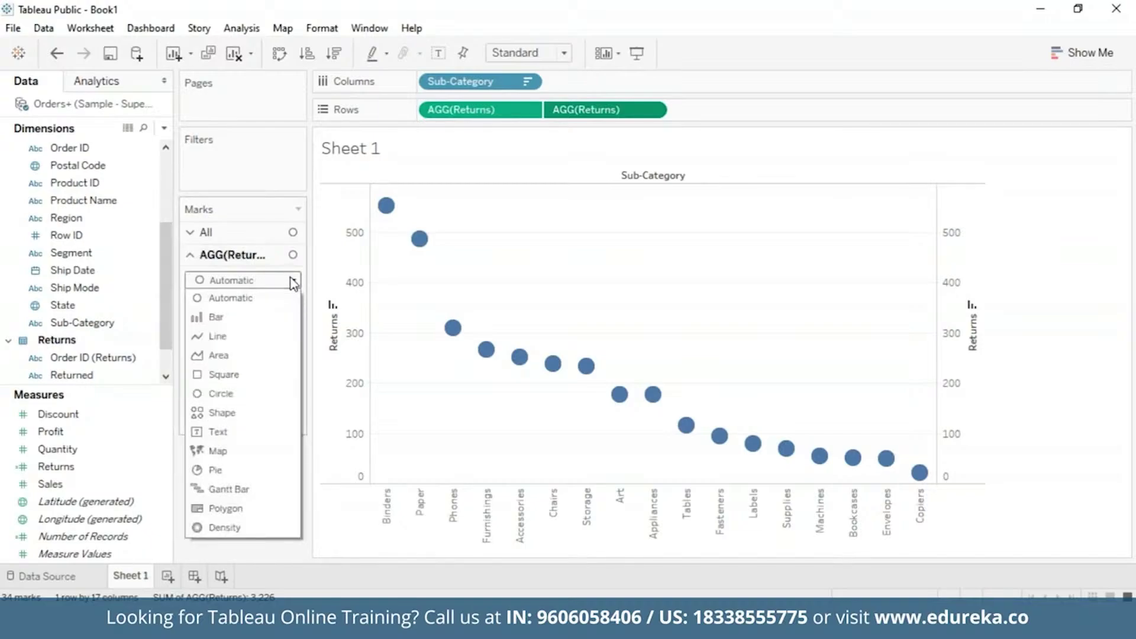
{"action": "left_click", "coordinate": [253, 320]}
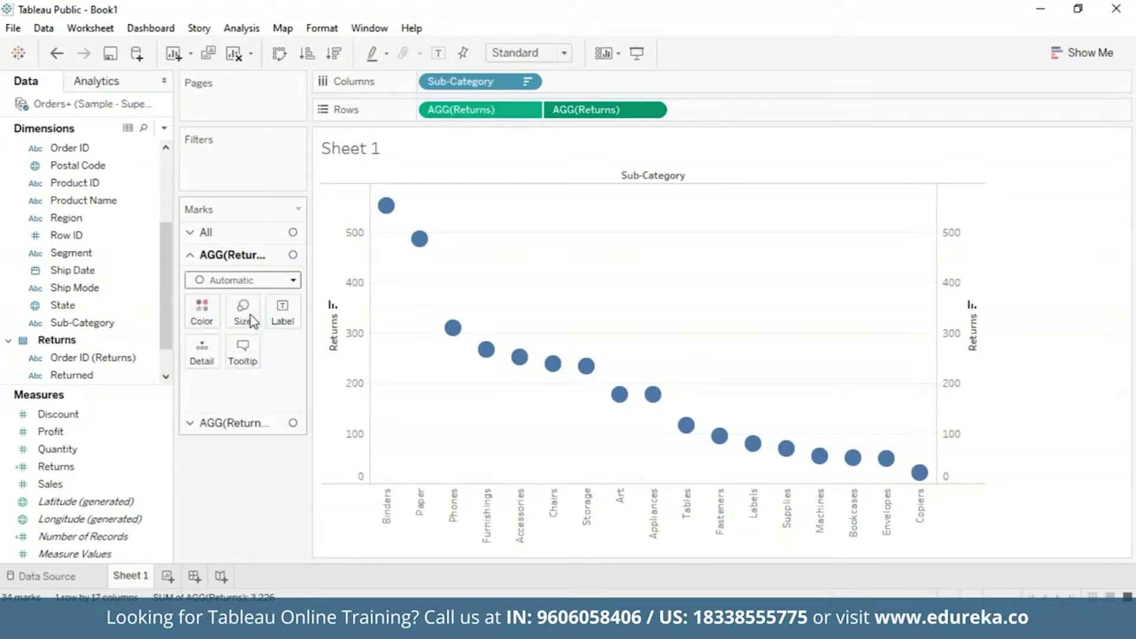
- Make the second AGG(Returns) layer a Line mark coloured orange
{"action": "left_click", "coordinate": [260, 423]}
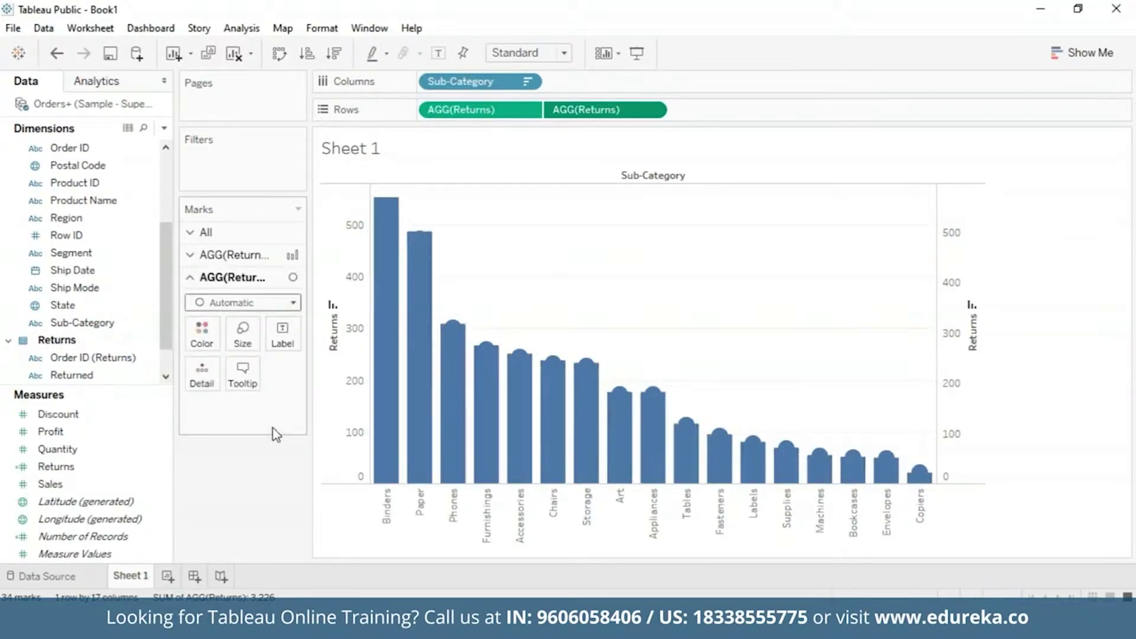
{"action": "left_click", "coordinate": [294, 303]}
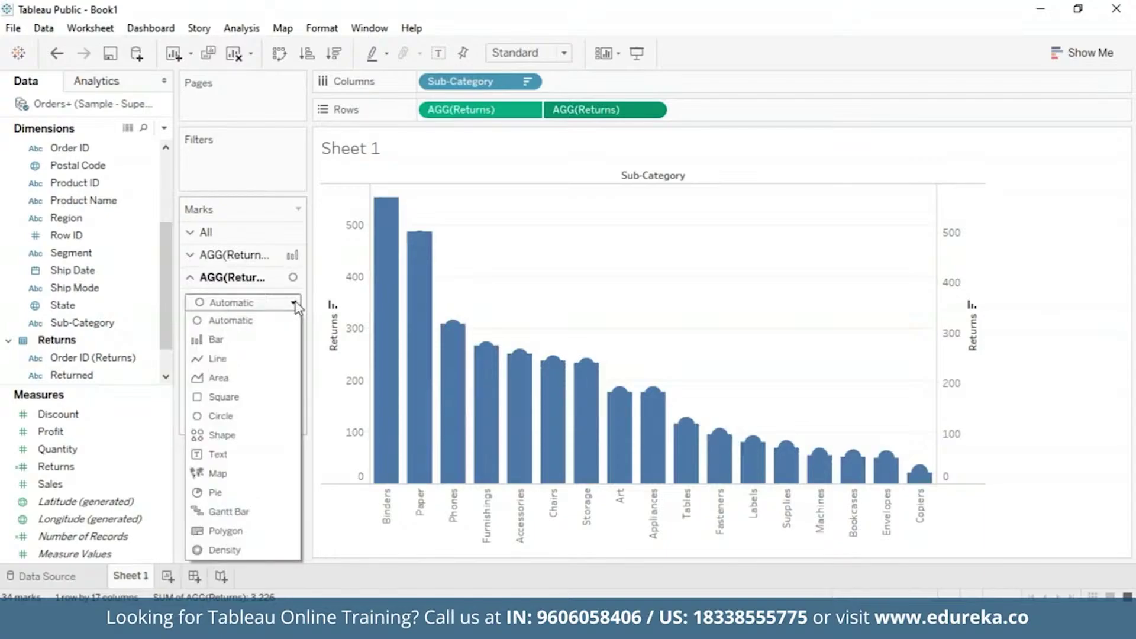
{"action": "left_click", "coordinate": [239, 364]}
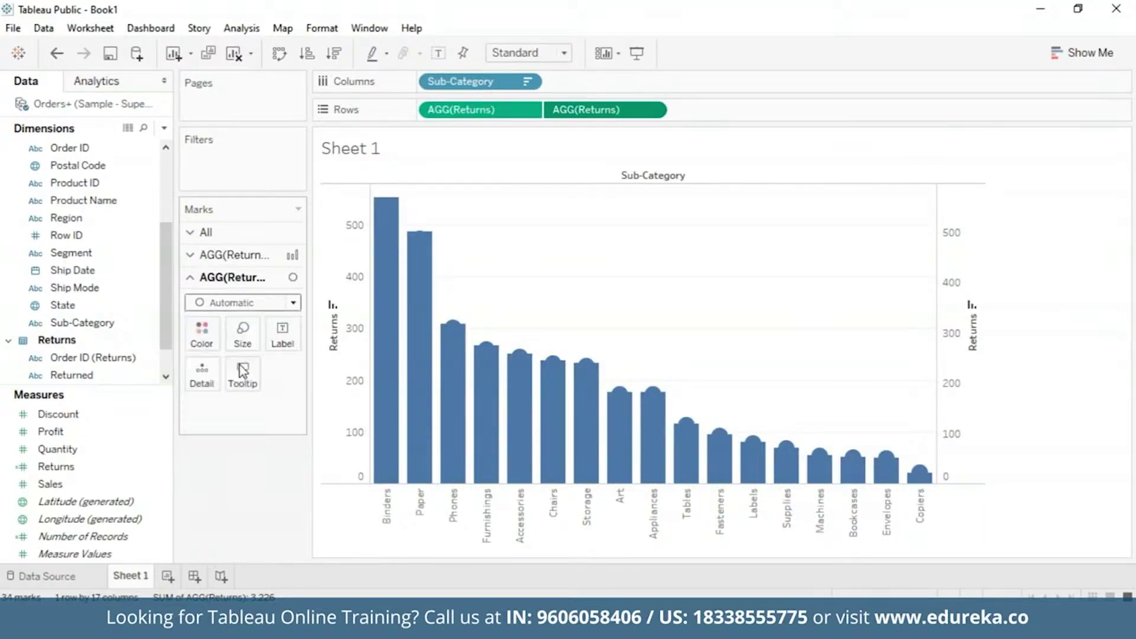
{"action": "left_click", "coordinate": [213, 334]}
{"action": "left_click", "coordinate": [245, 98]}
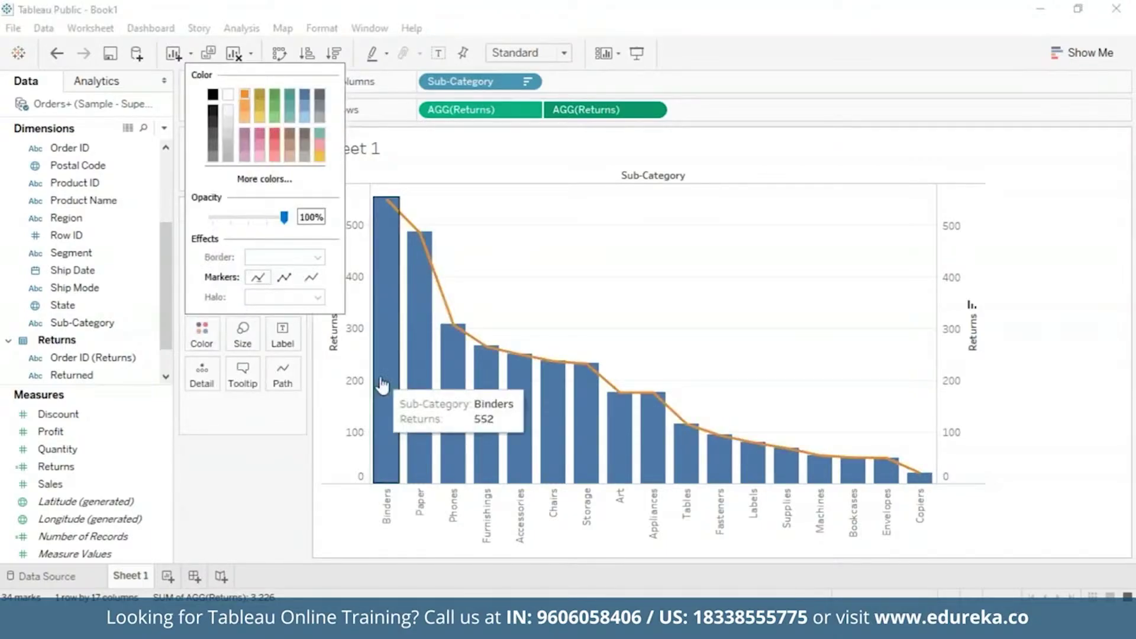
{"action": "left_click", "coordinate": [235, 421]}
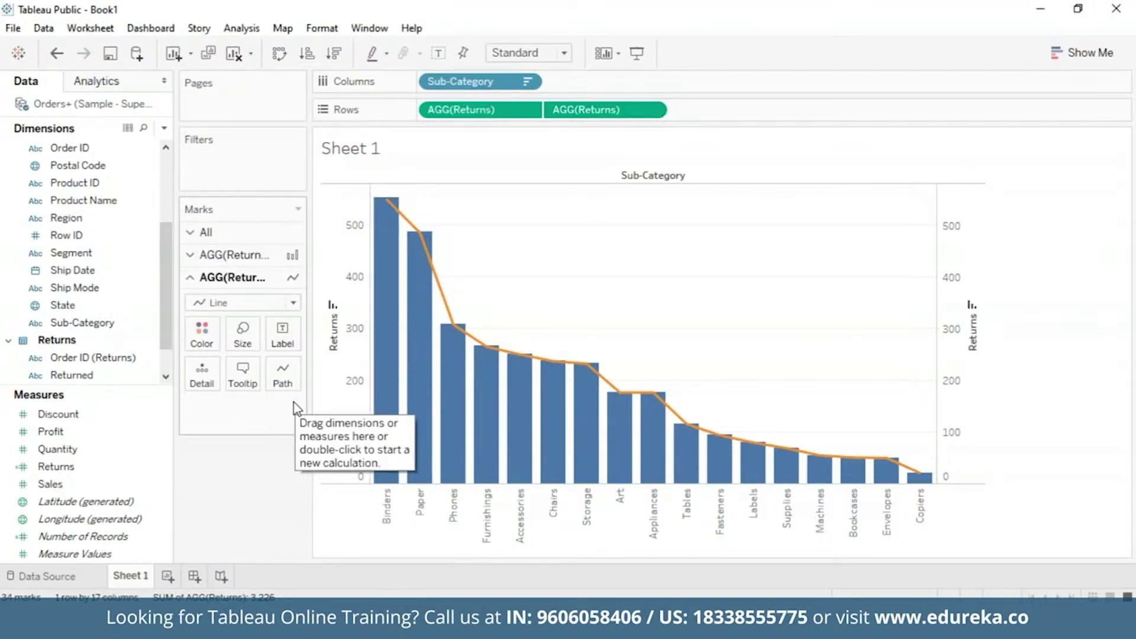
- Colour the Returns bars dark blue #00557f using More colors
{"action": "left_click", "coordinate": [202, 256]}
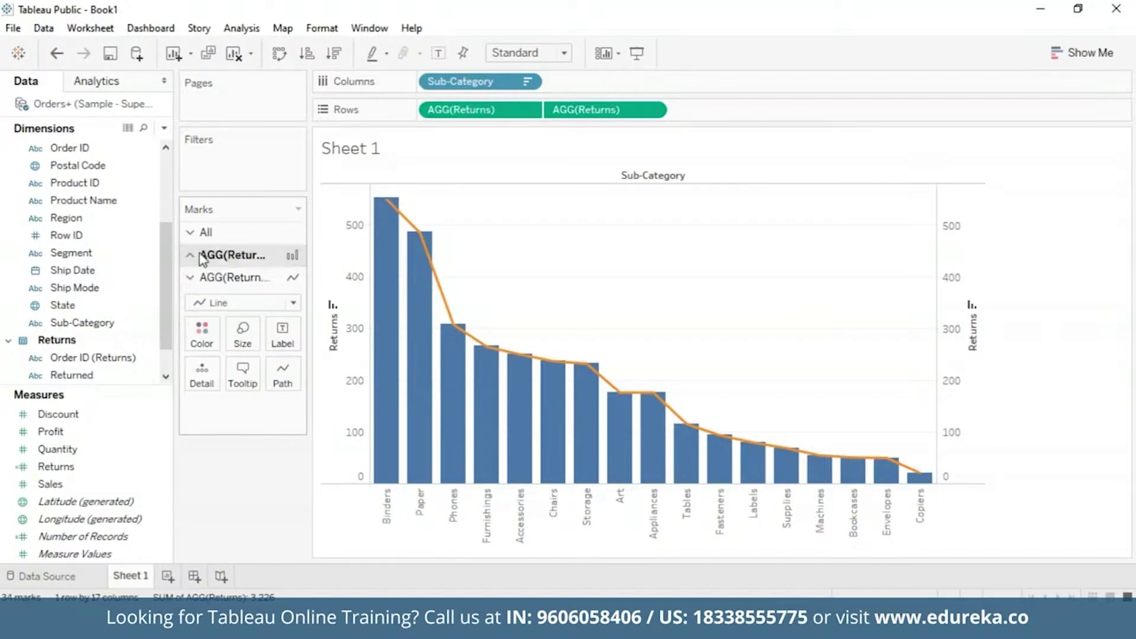
{"action": "left_click", "coordinate": [203, 312]}
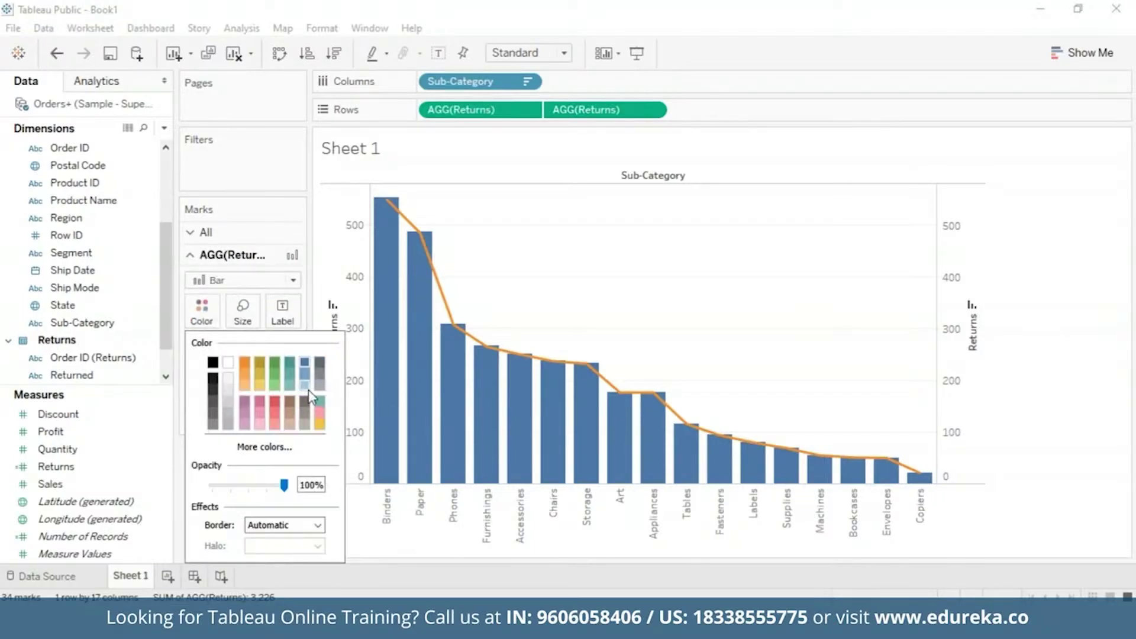
{"action": "left_click", "coordinate": [284, 448]}
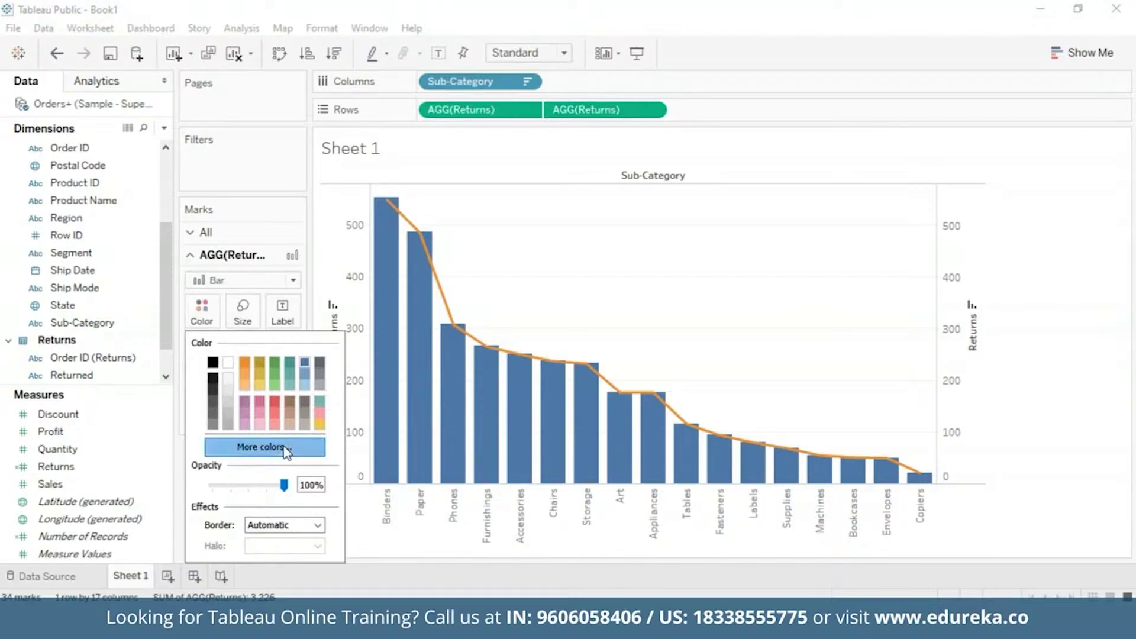
{"action": "left_click", "coordinate": [414, 207]}
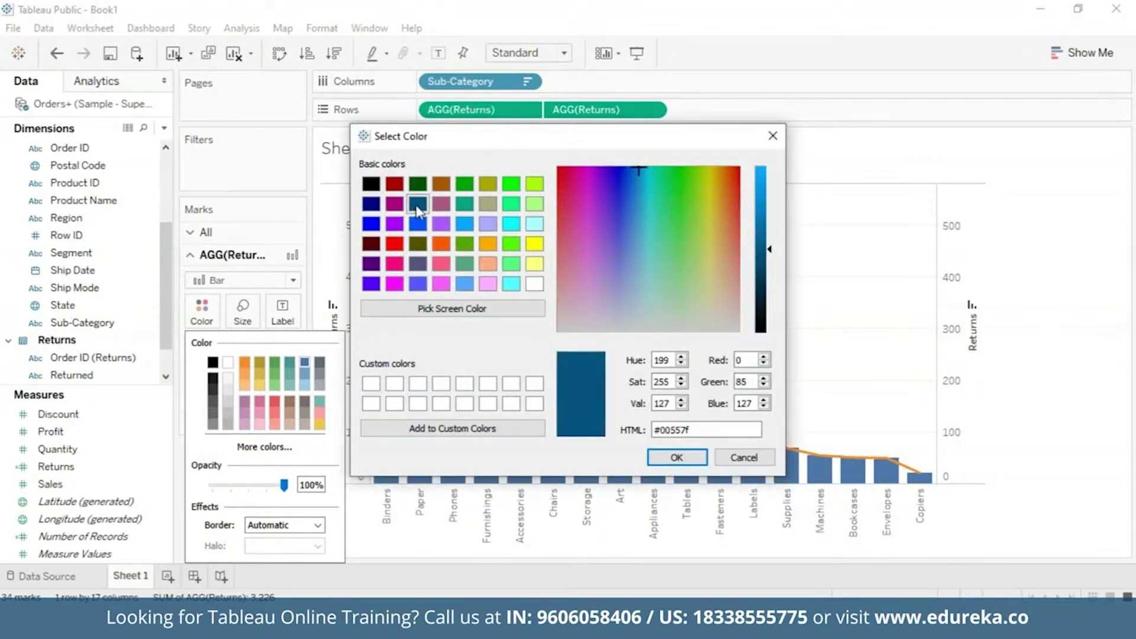
{"action": "left_click", "coordinate": [676, 458]}
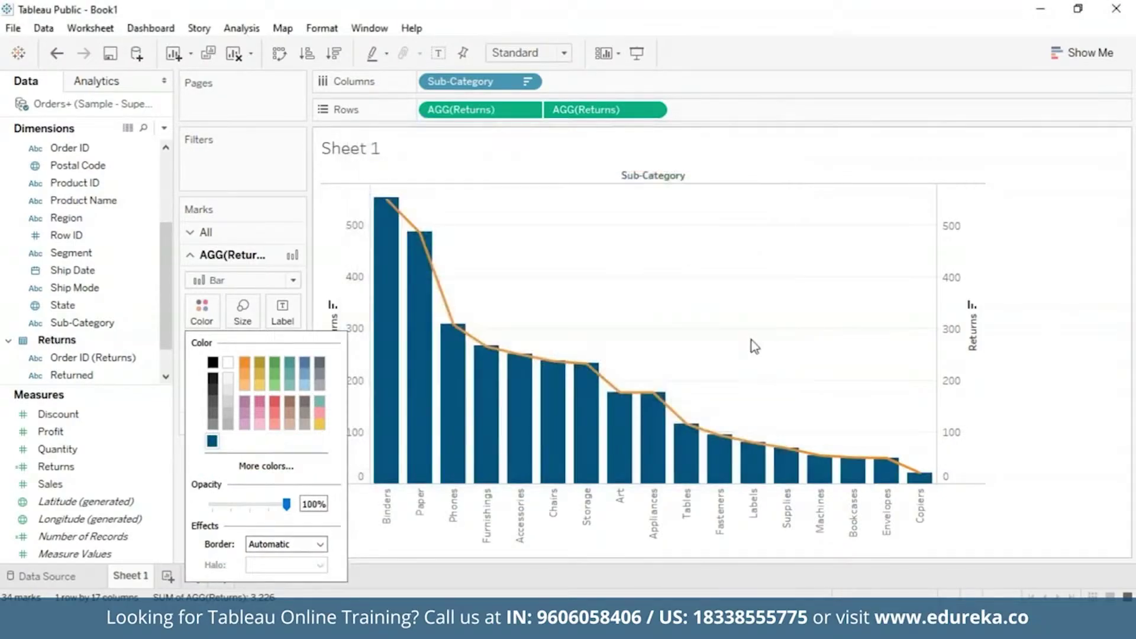
{"action": "left_click", "coordinate": [204, 307]}
{"action": "left_click", "coordinate": [190, 424]}
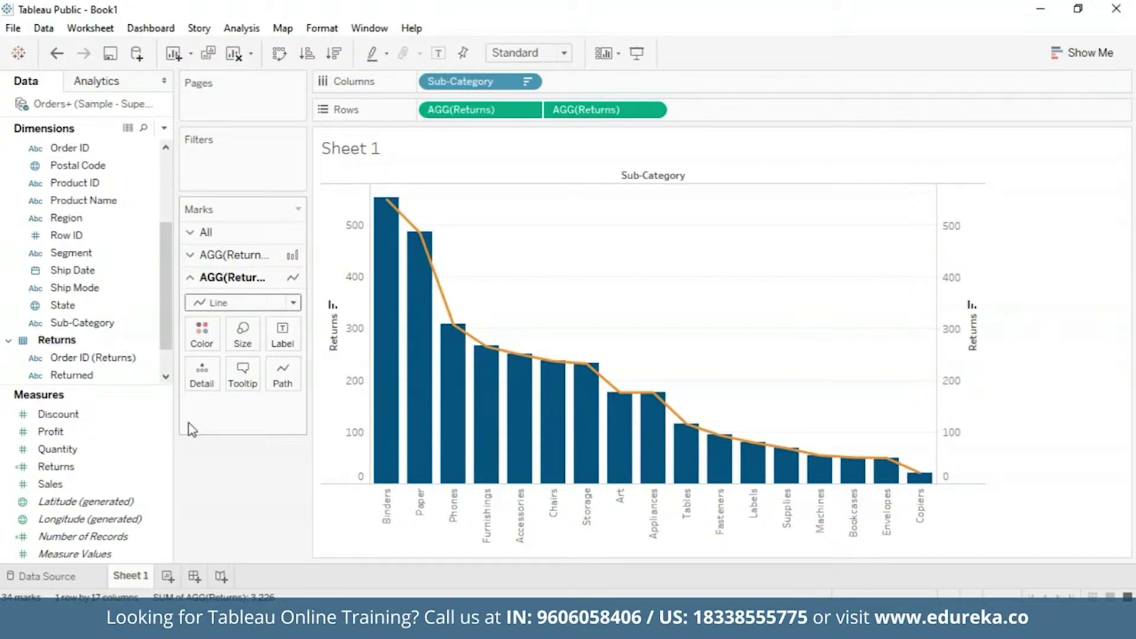
- Apply a Running Total quick table calculation to the line's Returns pill
{"action": "right_click", "coordinate": [612, 111]}
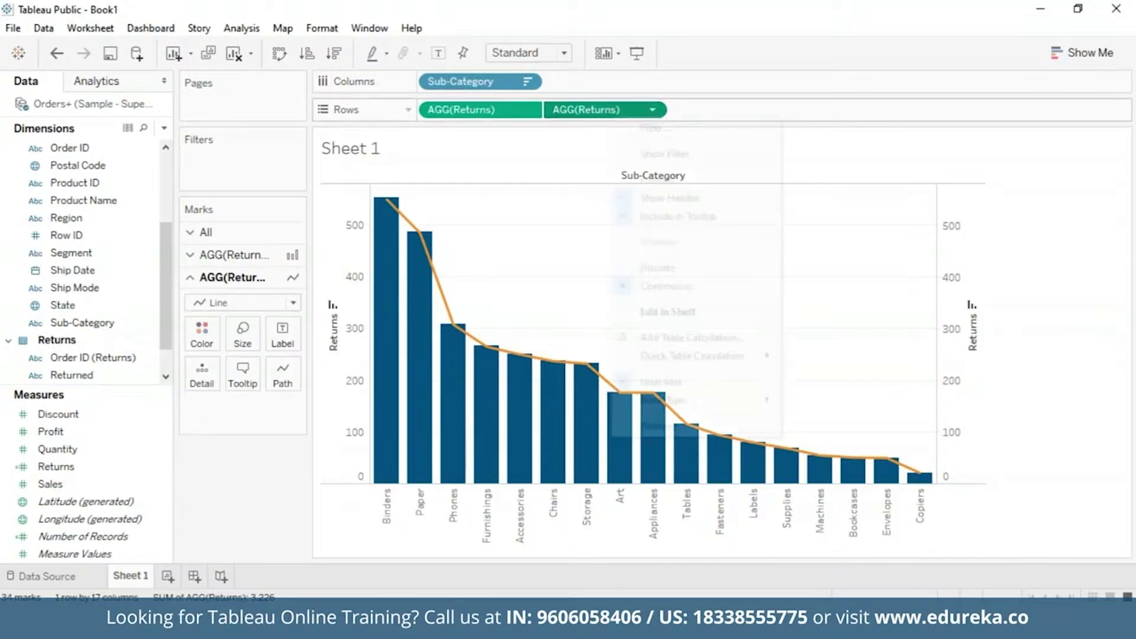
{"action": "mouse_move", "coordinate": [772, 355]}
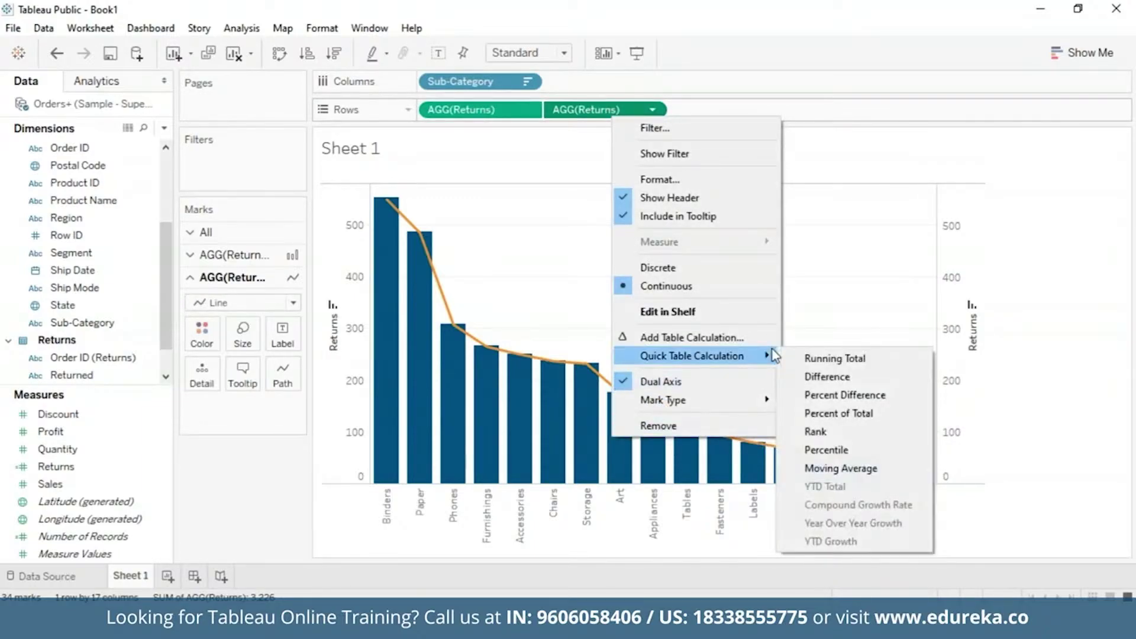
{"action": "left_click", "coordinate": [839, 359]}
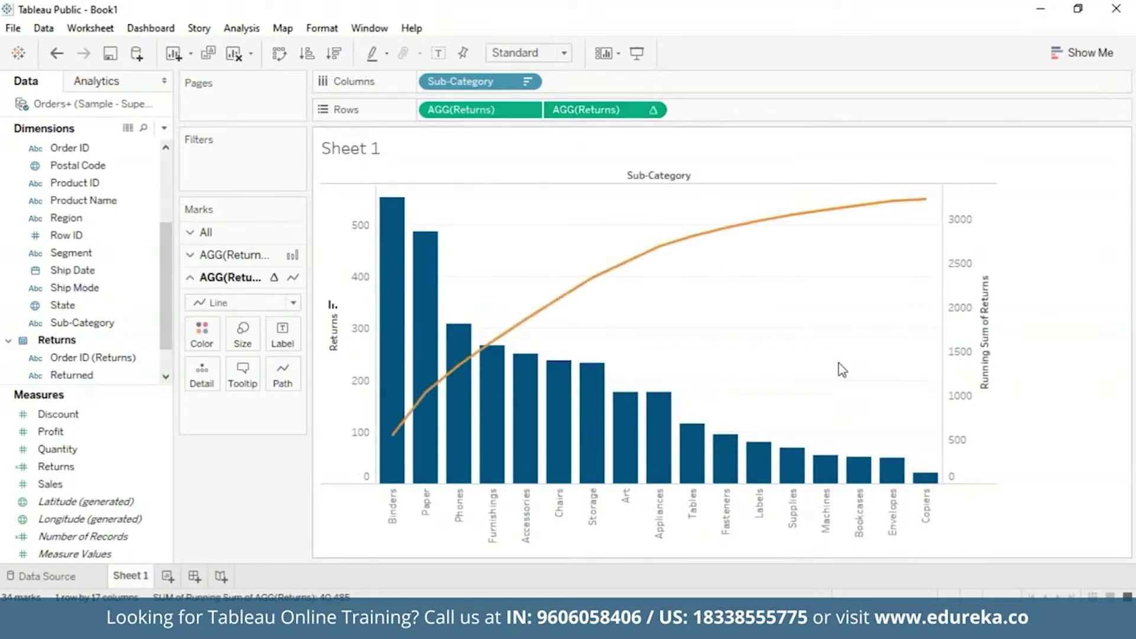
- Add a Percent of Total secondary calculation to the running-total table calculation
{"action": "right_click", "coordinate": [641, 112]}
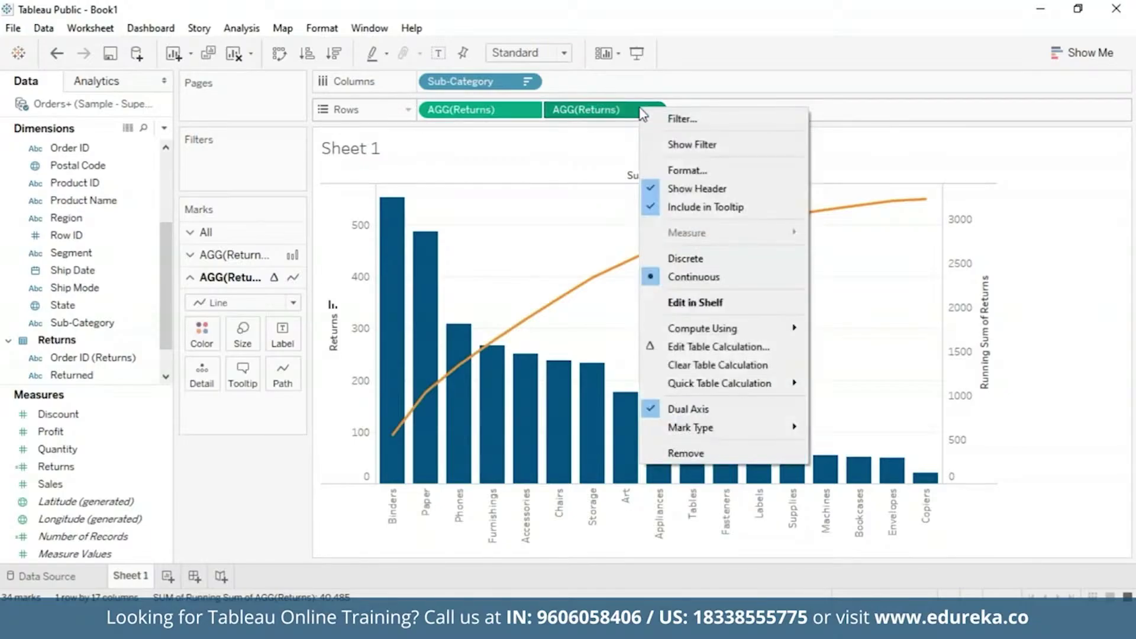
{"action": "left_click", "coordinate": [735, 352]}
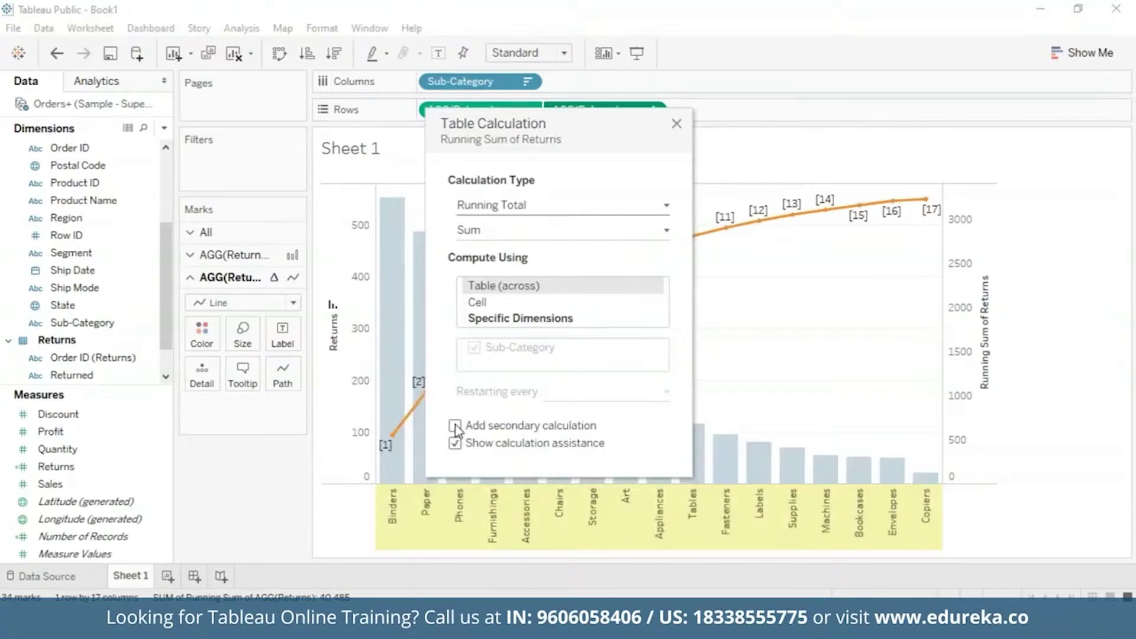
{"action": "left_click", "coordinate": [455, 426]}
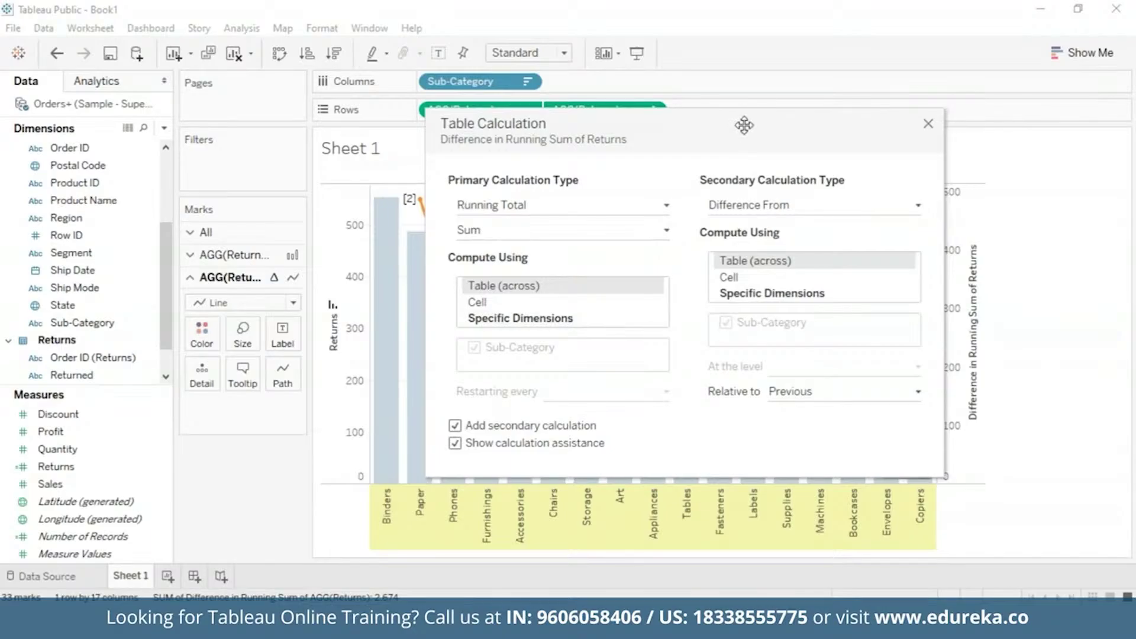
{"action": "left_click_drag", "start_coordinate": [744, 125], "coordinate": [603, 133]}
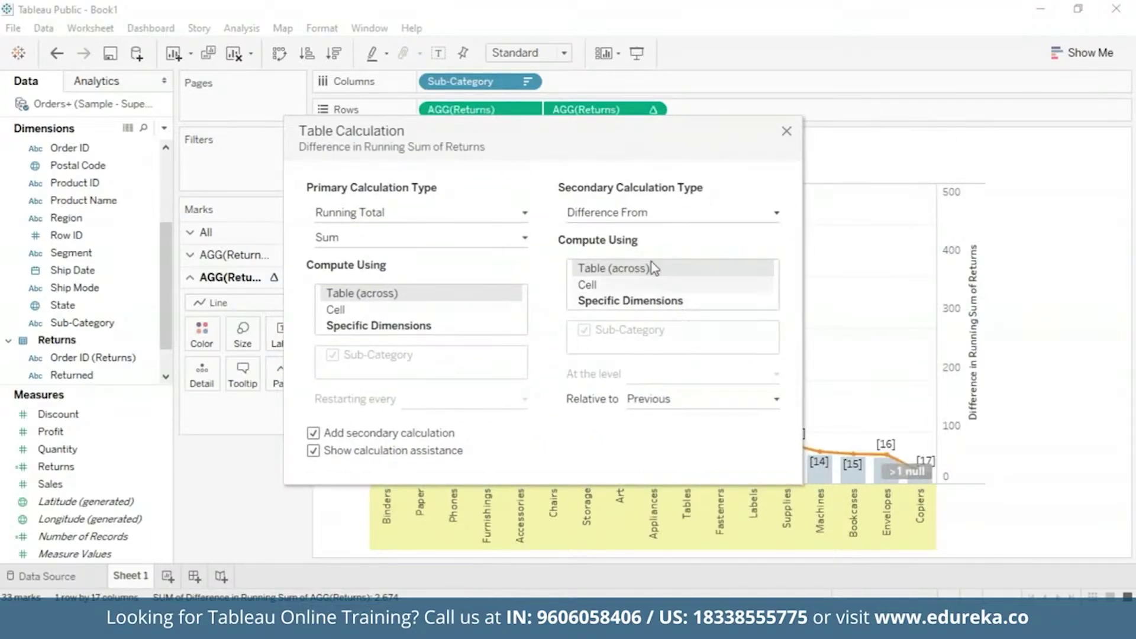
{"action": "left_click", "coordinate": [777, 214]}
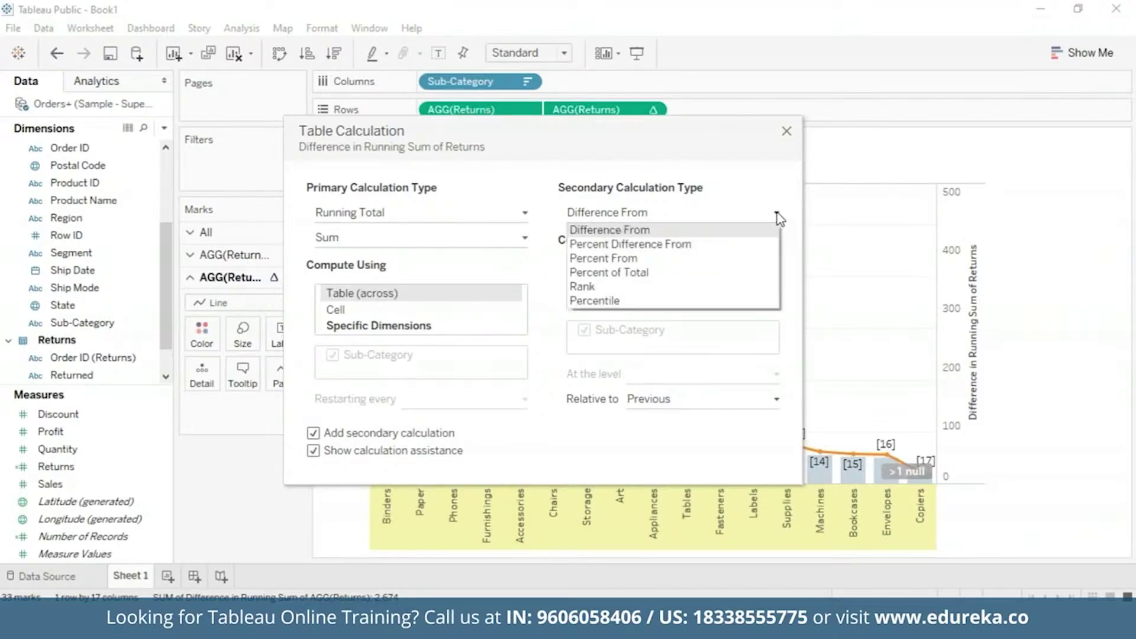
{"action": "left_click", "coordinate": [701, 272]}
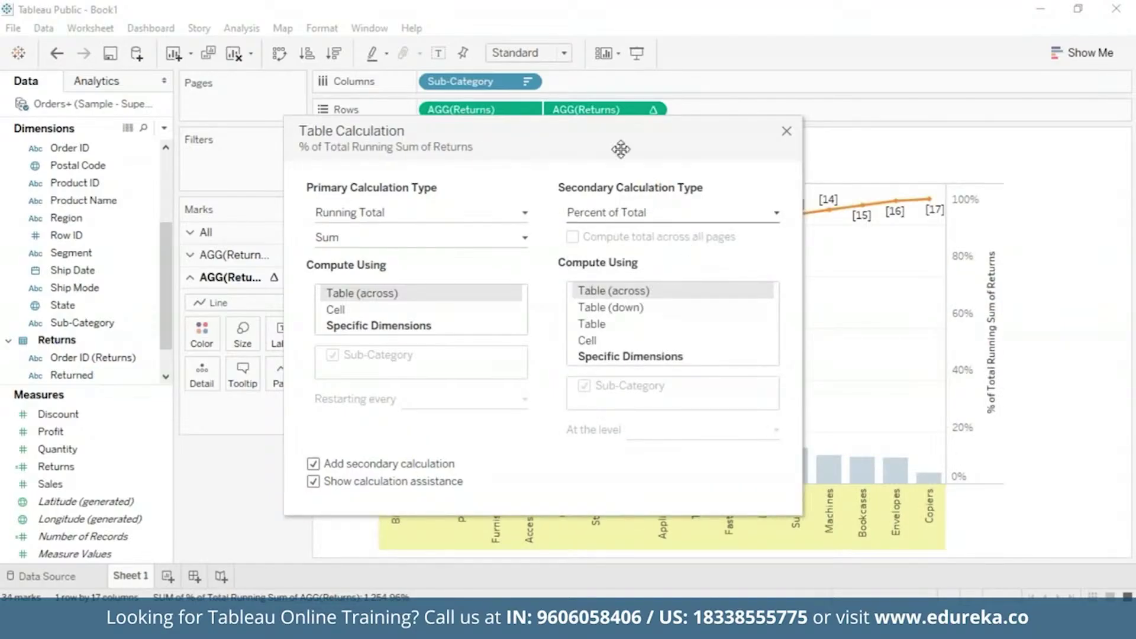
{"action": "left_click_drag", "start_coordinate": [590, 131], "coordinate": [235, 80]}
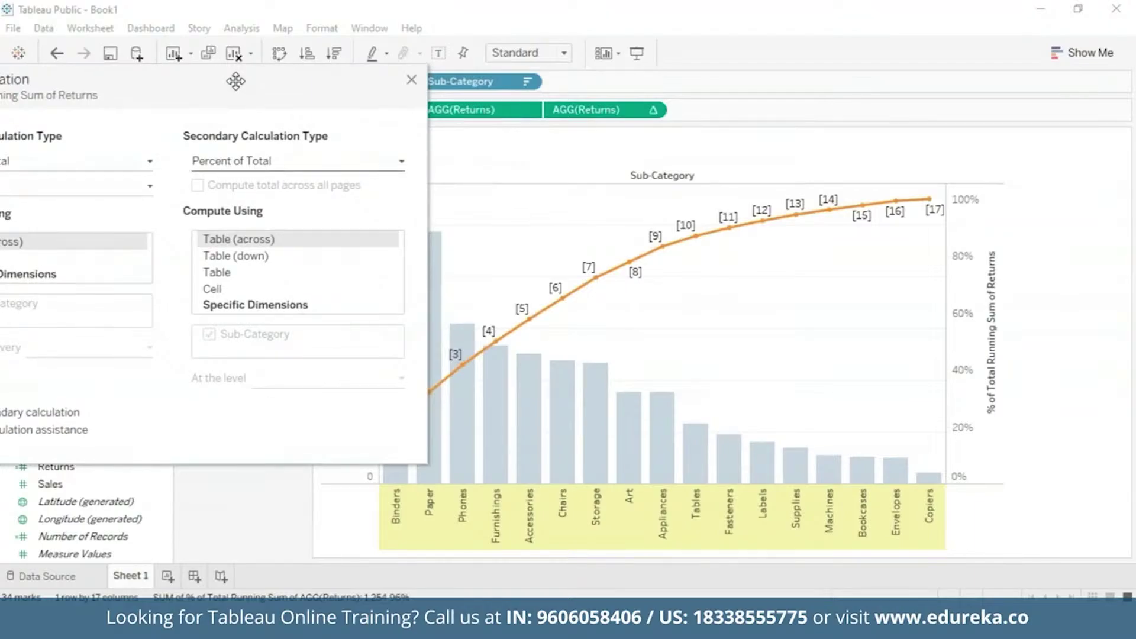
{"action": "mouse_move", "coordinate": [559, 323]}
{"action": "left_click_drag", "start_coordinate": [278, 94], "coordinate": [439, 98]}
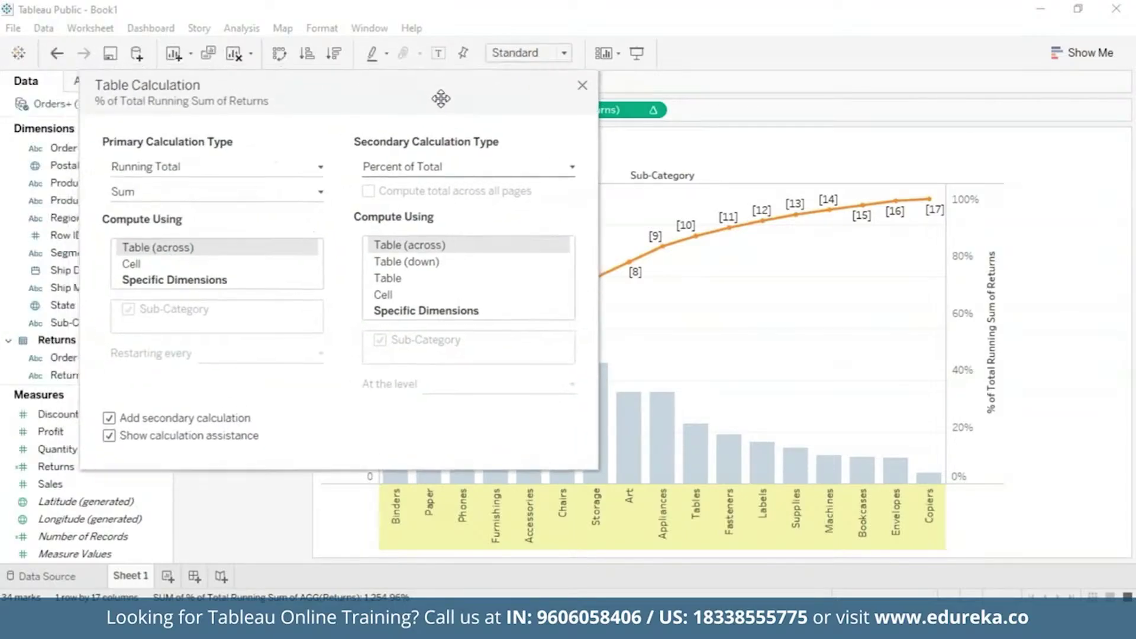
{"action": "left_click", "coordinate": [582, 85]}
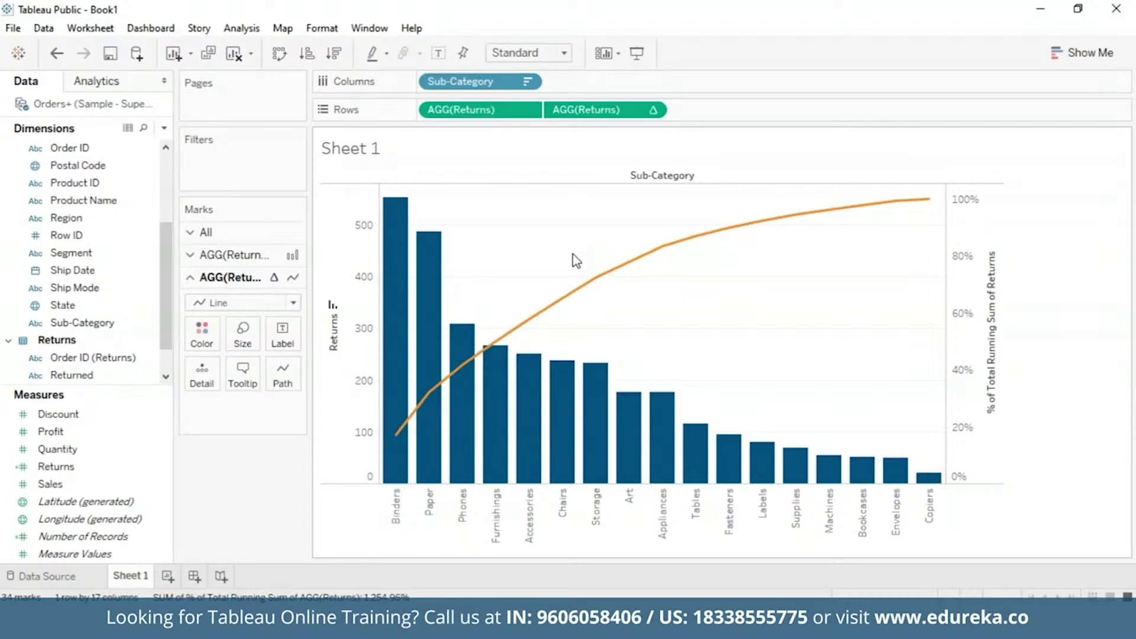
{"action": "mouse_move", "coordinate": [396, 201]}
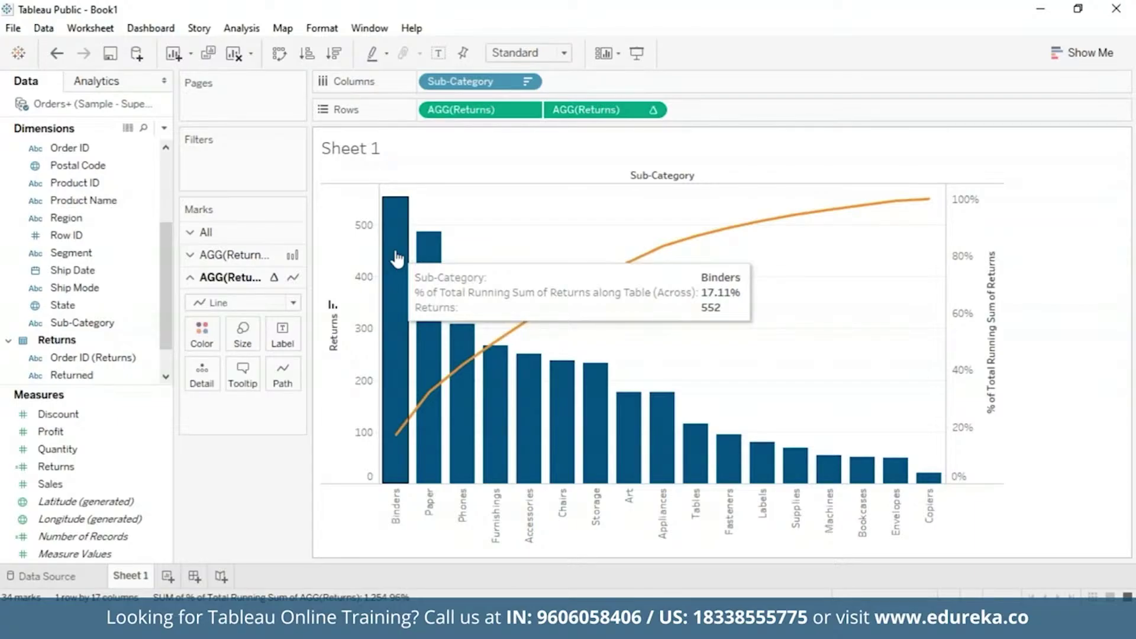
{"action": "mouse_move", "coordinate": [440, 271]}
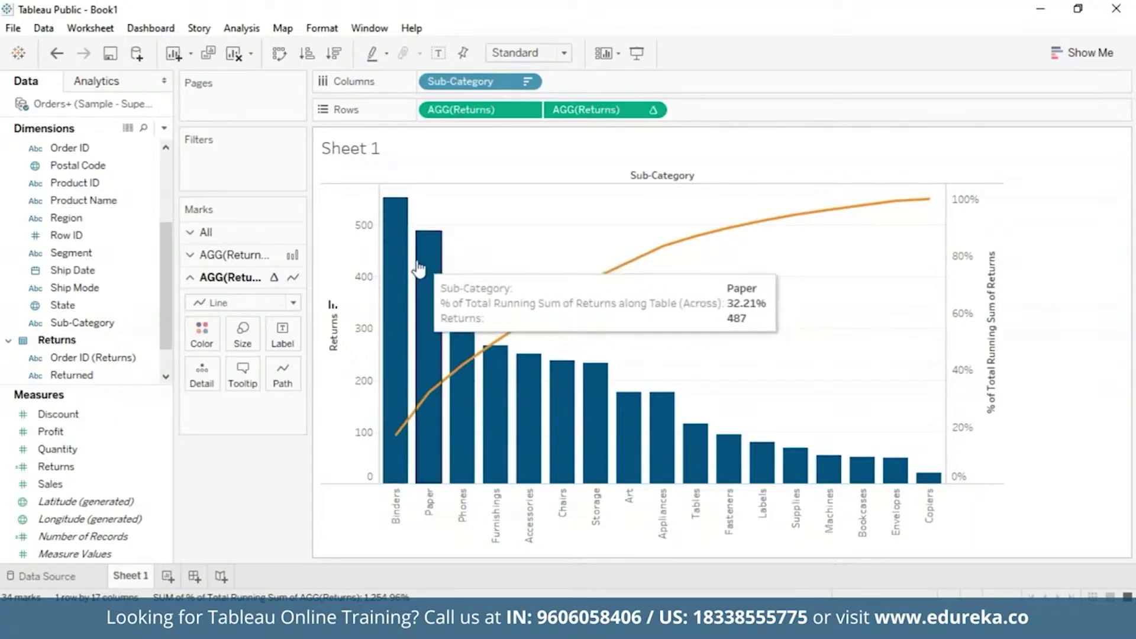
{"action": "mouse_move", "coordinate": [393, 263]}
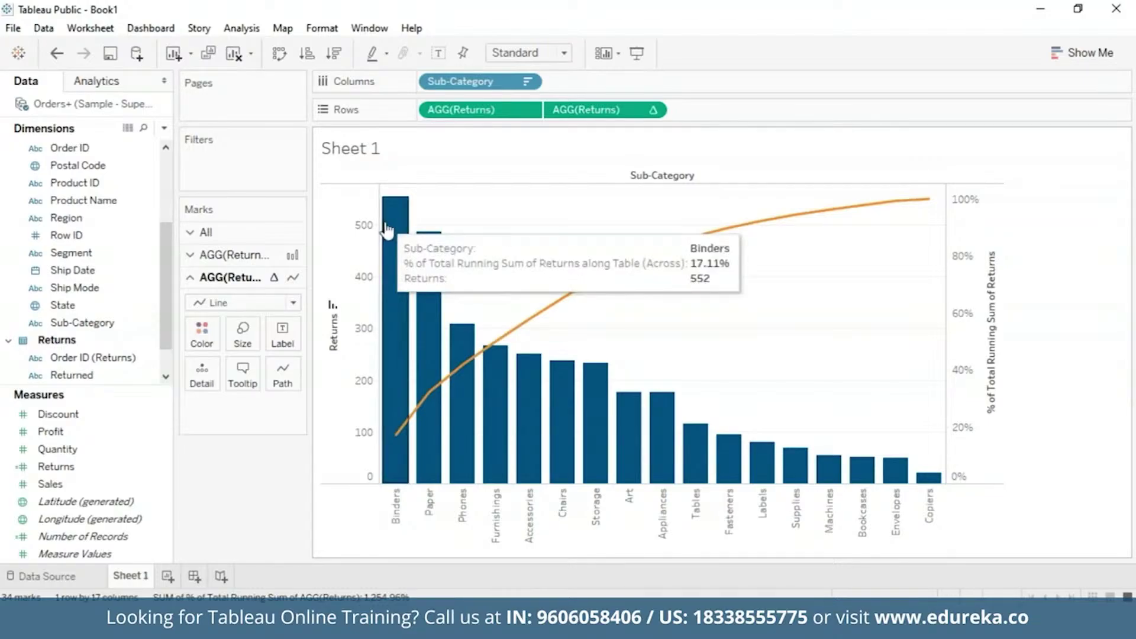
{"action": "mouse_move", "coordinate": [467, 333]}
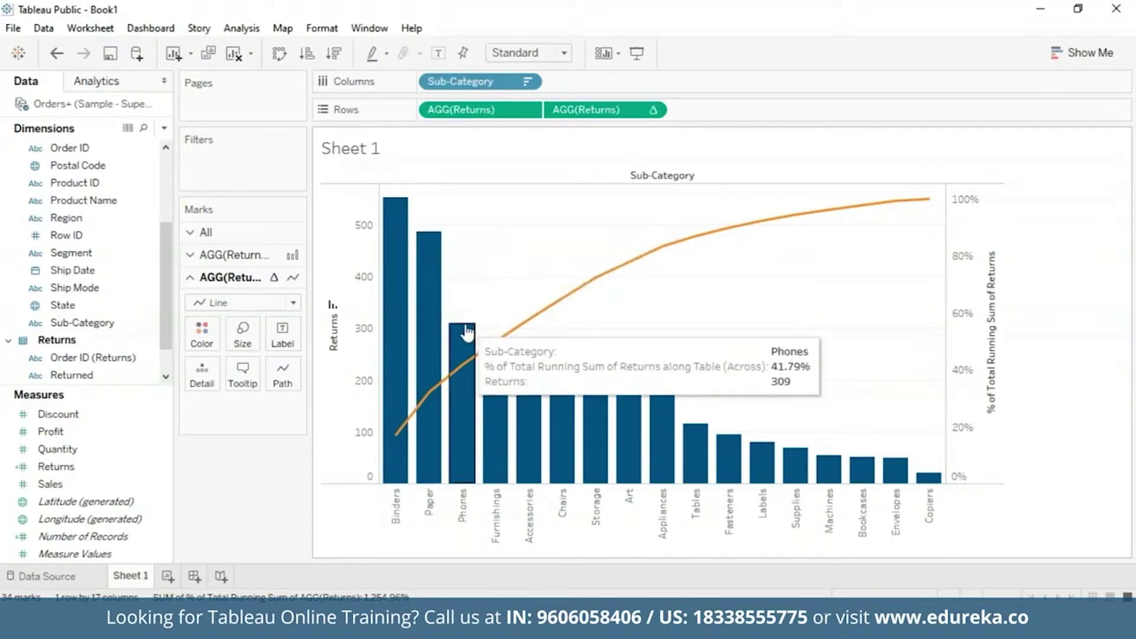